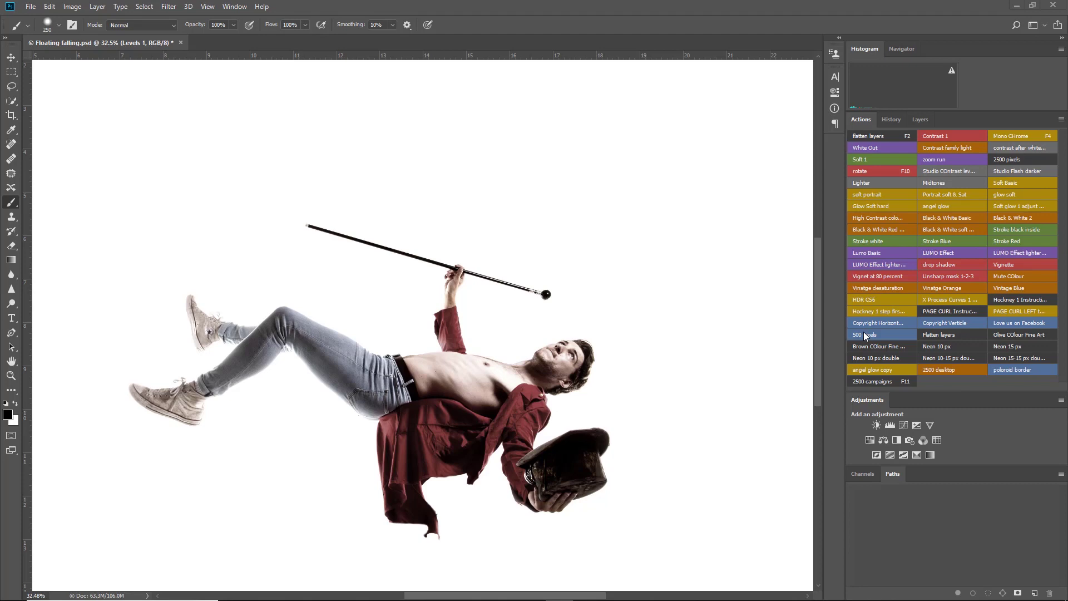
- Float the Layers panel over the canvas and enlarge it until all layers and their names are readable
left_click(920, 119)
left_click_drag(919, 118, 593, 46)
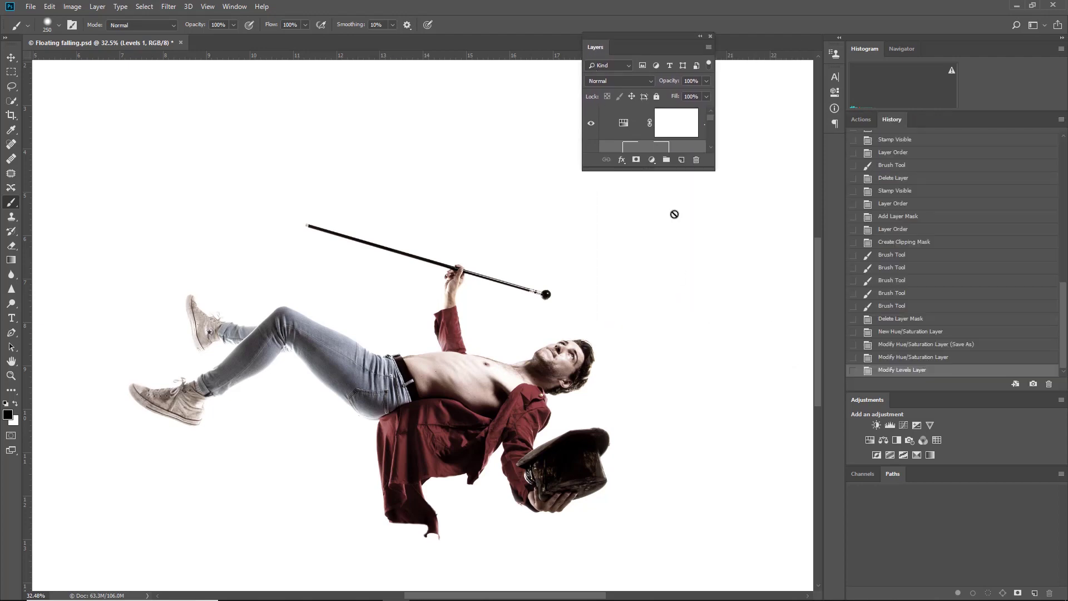
left_click_drag(692, 170, 701, 376)
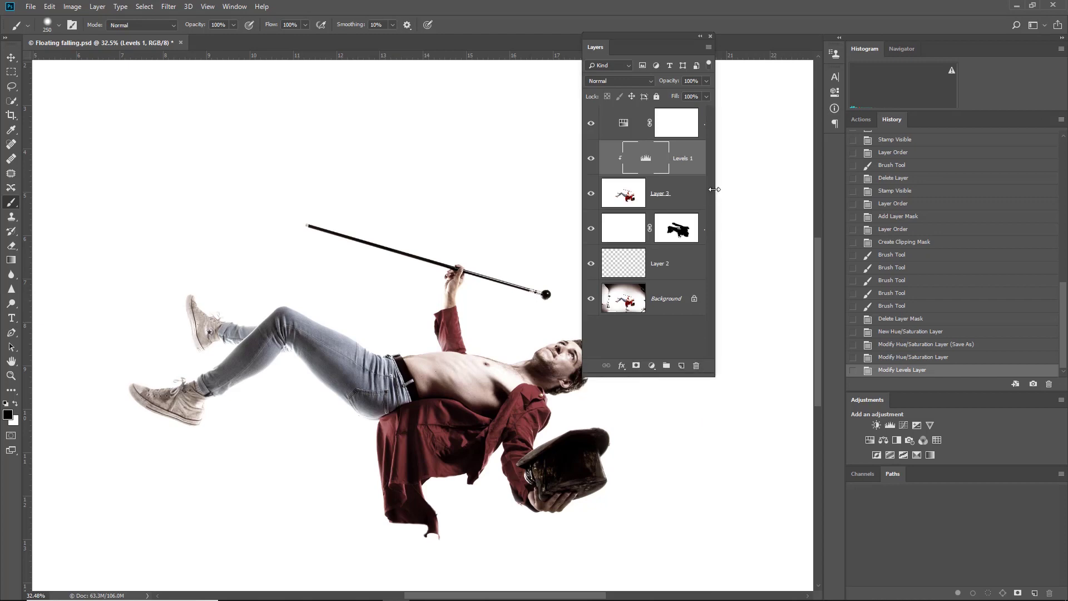
left_click_drag(715, 189, 749, 189)
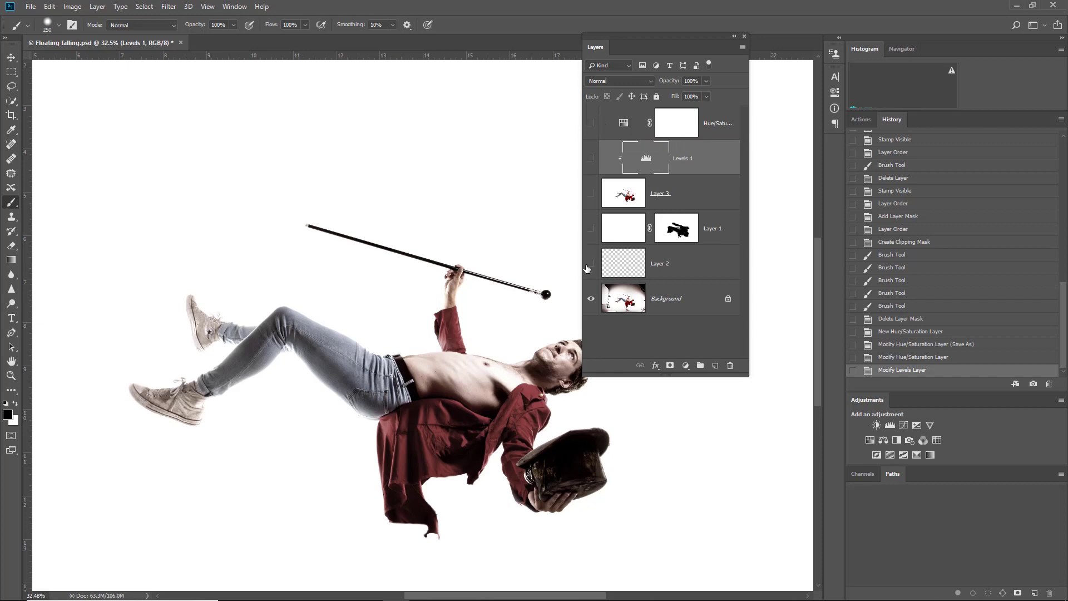
- Show only the Background layer and move the floating Layers panel clear of the figure
left_click(591, 298, "alt")
scroll(478, 254, "down", 2)
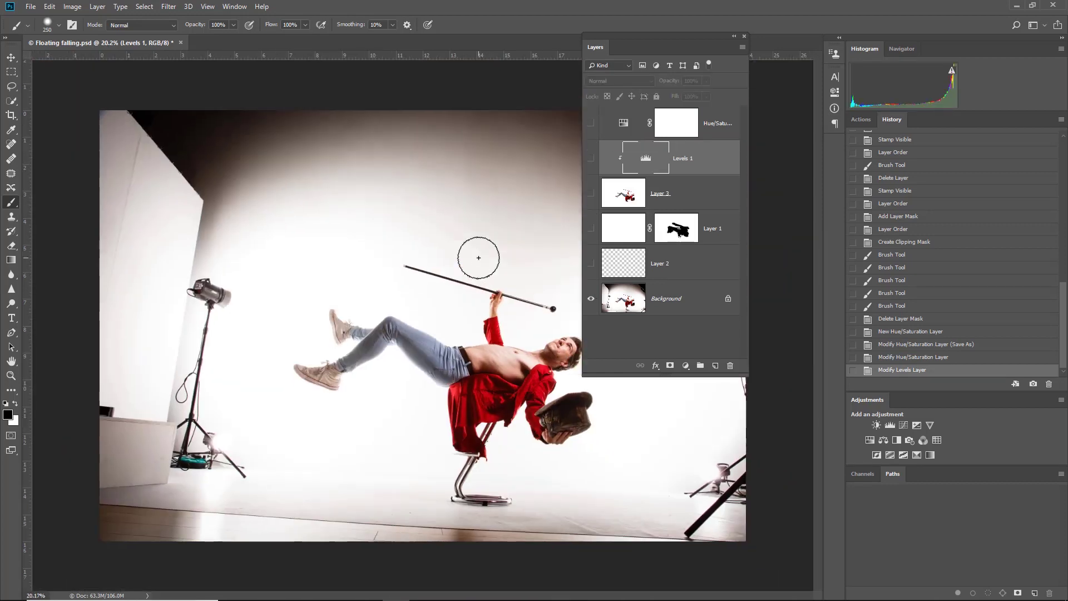
left_click_drag(656, 34, 796, 75)
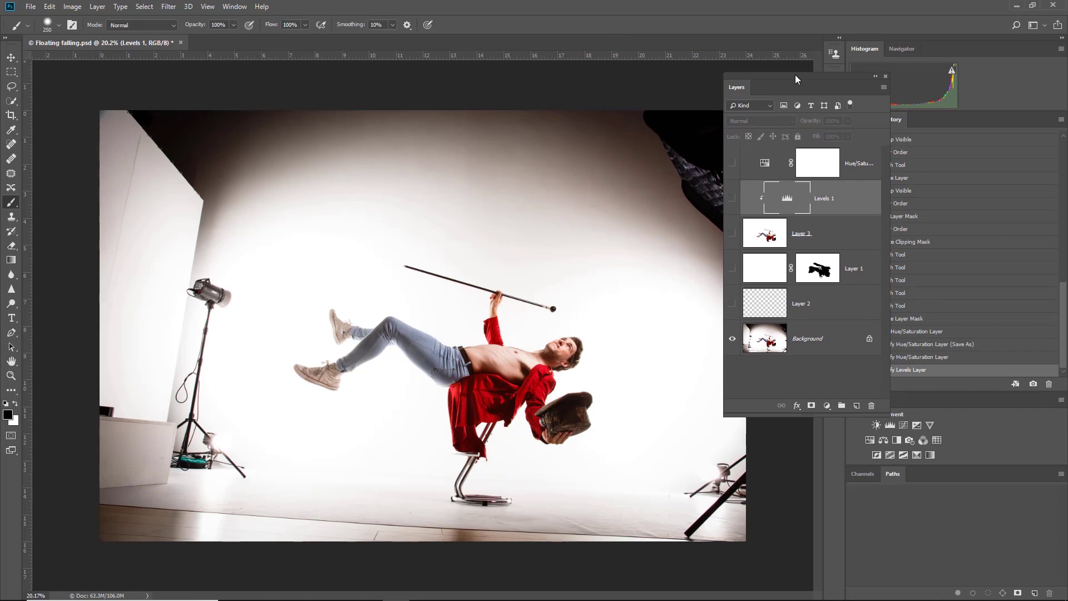
left_click_drag(795, 75, 788, 101)
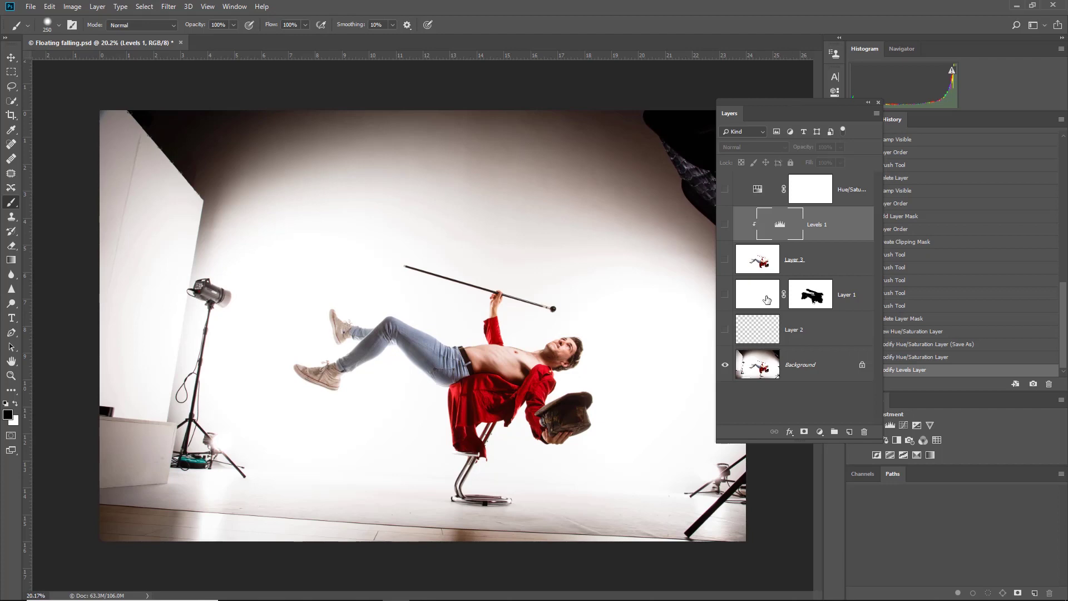
- Turn visibility back on one by one for Layer 2, Layer 1, Layer 3, Levels 1 and the Hue/Saturation layer
left_click(725, 333)
left_click(725, 295)
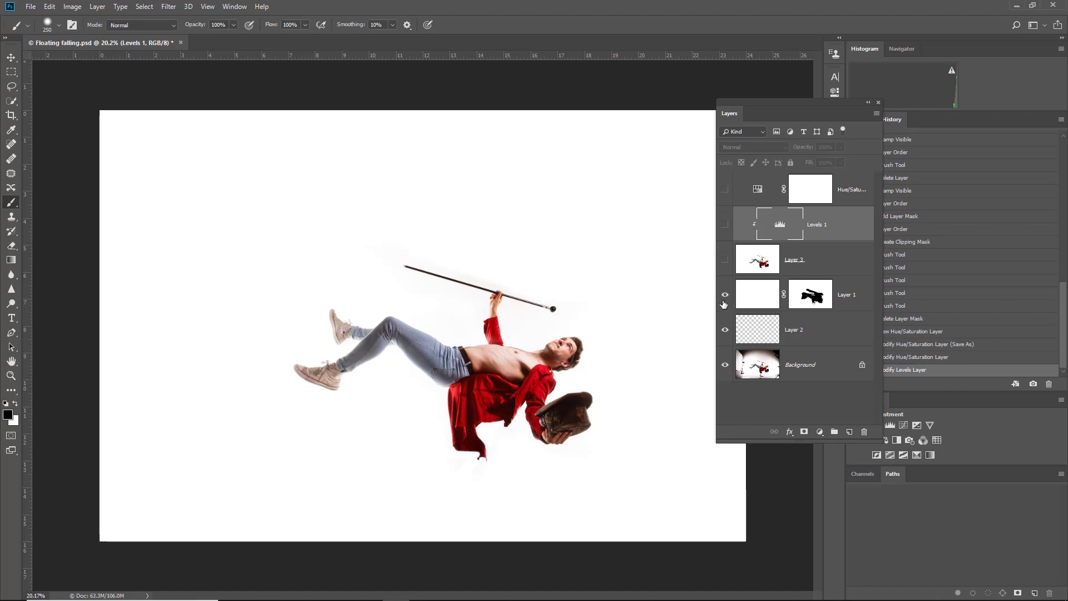
left_click(724, 259)
left_click(725, 226)
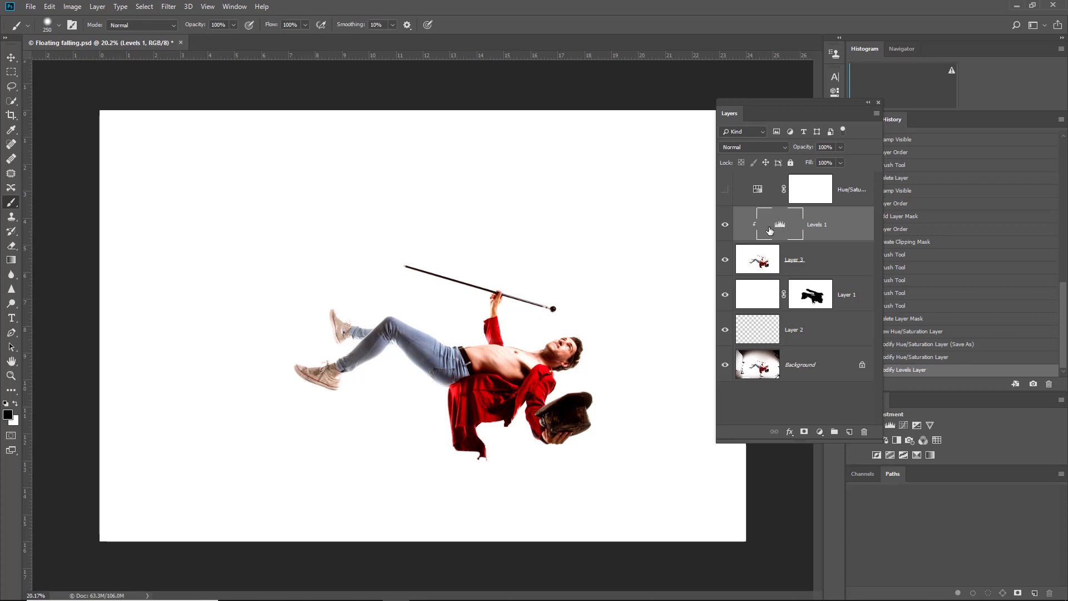
left_click(724, 190)
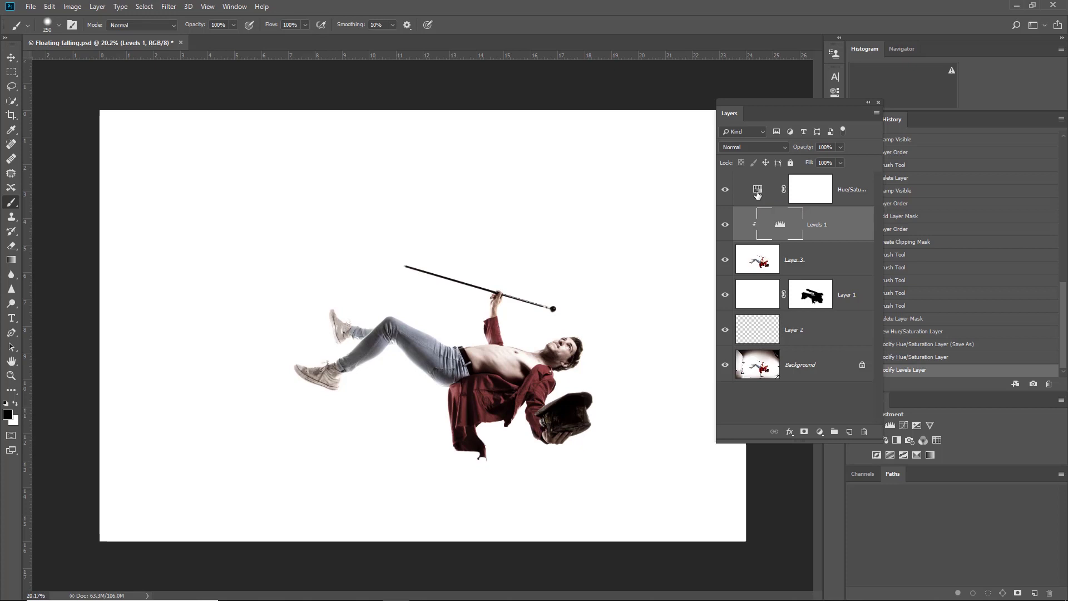
- Delete all layers above the Background layer
left_click(757, 191)
left_click_drag(825, 336, 864, 430)
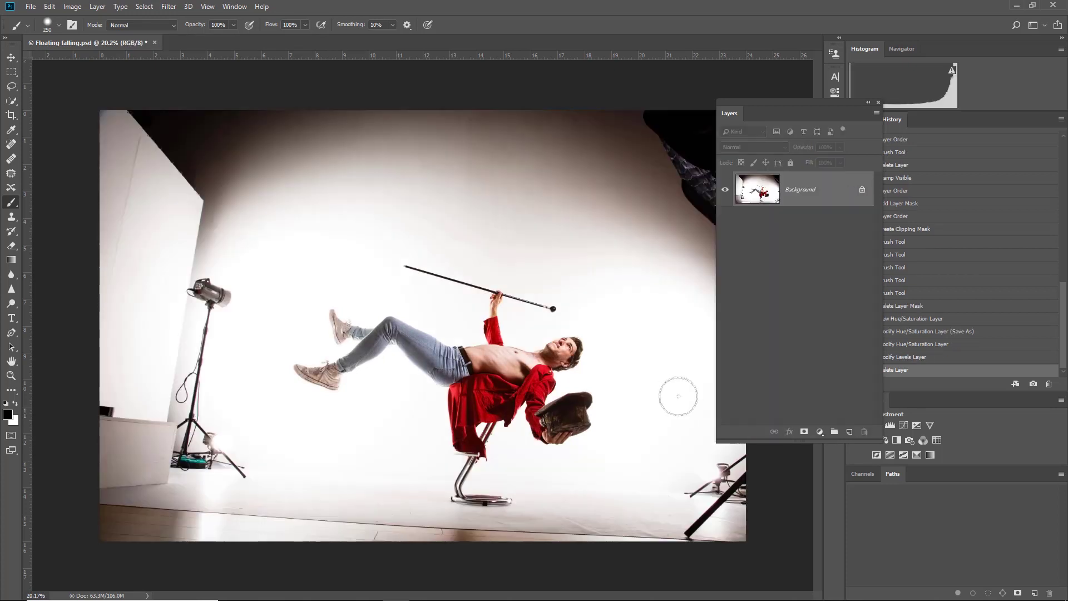
key("ctrl+minus")
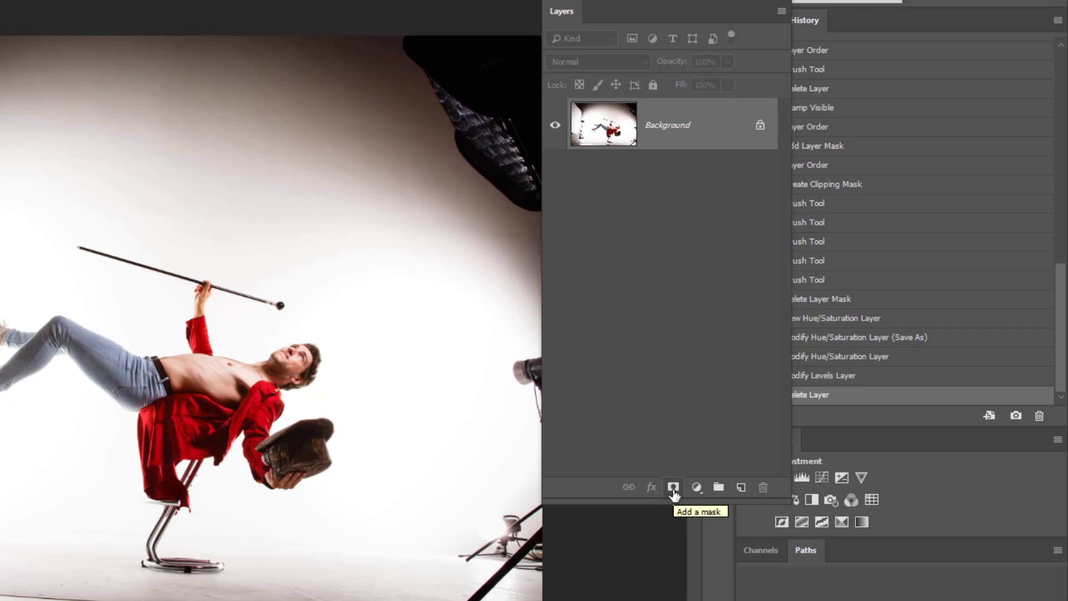
- Add a white layer mask to the photo layer and paint black over the man's torso and cane to hide them
left_click(674, 489)
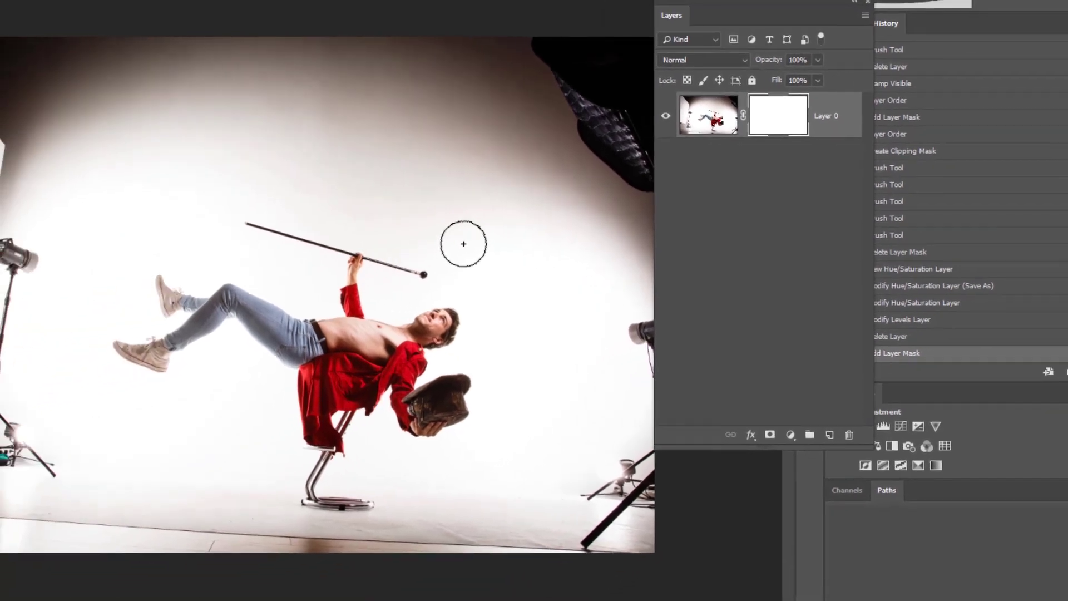
mouse_move(465, 246)
left_mouse_down()
mouse_move(441, 283)
mouse_move(257, 245)
mouse_move(250, 294)
mouse_move(175, 249)
mouse_move(384, 344)
mouse_move(423, 234)
mouse_move(434, 334)
mouse_move(341, 299)
mouse_move(395, 279)
left_mouse_up()
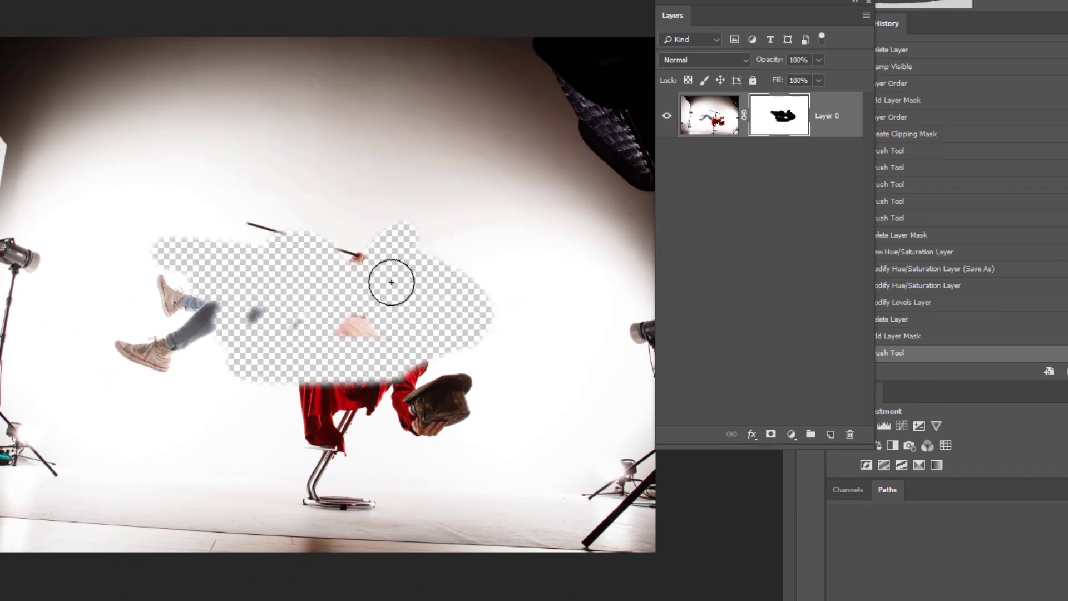
key("ctrl+plus")
mouse_move(392, 328)
left_mouse_down()
mouse_move(350, 349)
mouse_move(310, 347)
mouse_move(228, 288)
mouse_move(231, 327)
mouse_move(370, 241)
mouse_move(385, 217)
mouse_move(346, 231)
mouse_move(184, 166)
mouse_move(228, 181)
mouse_move(413, 183)
left_mouse_up()
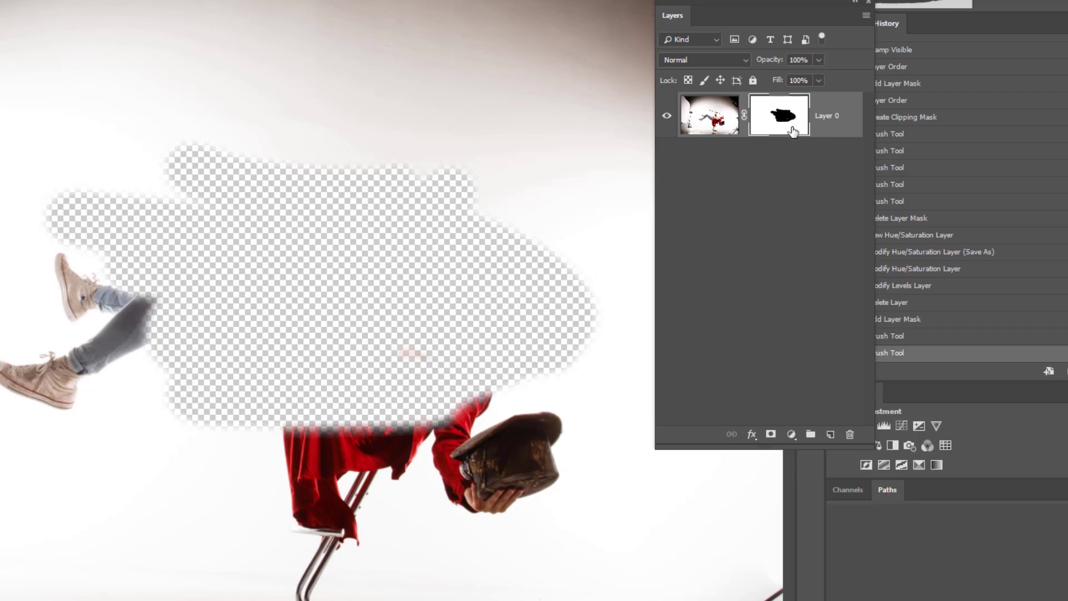
- Invert the layer mask, hide part of the man's chest with black, and paint it back with white
key("ctrl+i")
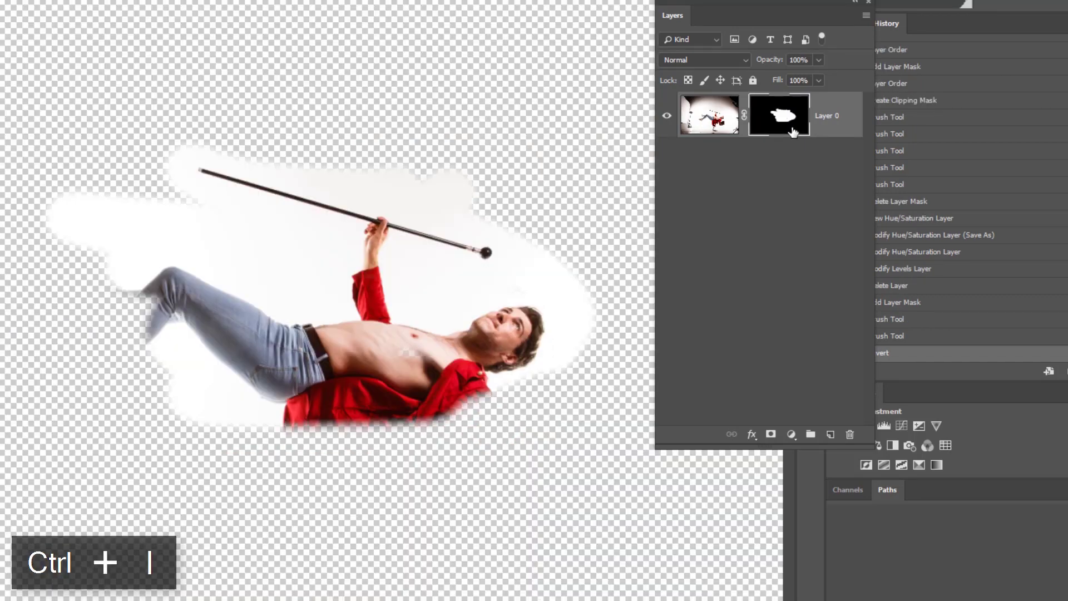
mouse_move(429, 356)
left_mouse_down()
mouse_move(386, 353)
mouse_move(463, 349)
mouse_move(438, 352)
left_mouse_up()
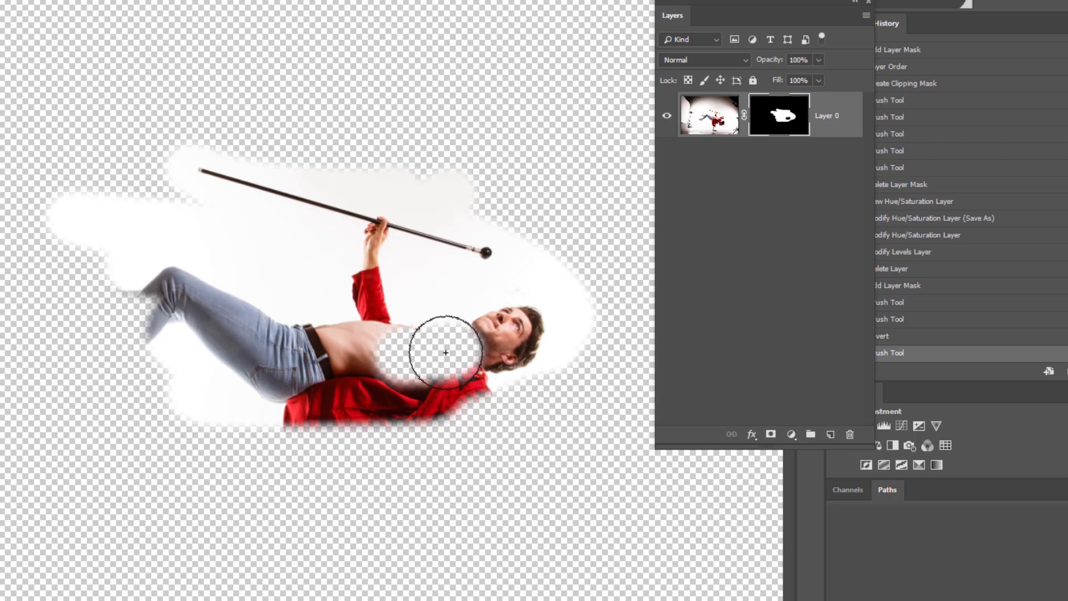
mouse_move(436, 346)
left_mouse_down()
mouse_move(401, 319)
mouse_move(405, 374)
mouse_move(475, 311)
mouse_move(479, 370)
mouse_move(463, 355)
mouse_move(381, 372)
mouse_move(487, 341)
mouse_move(429, 372)
mouse_move(465, 351)
mouse_move(462, 367)
mouse_move(480, 360)
mouse_move(473, 337)
left_mouse_up()
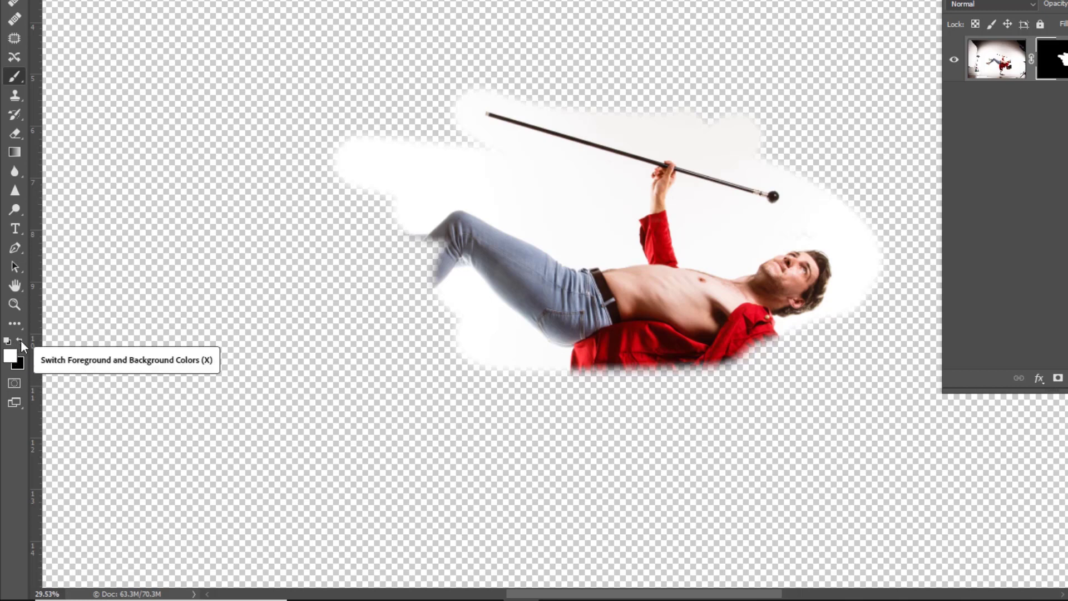
- Reset the mask painting colors to their defaults and swap foreground and background repeatedly, ending with black as foreground
left_click(20, 344)
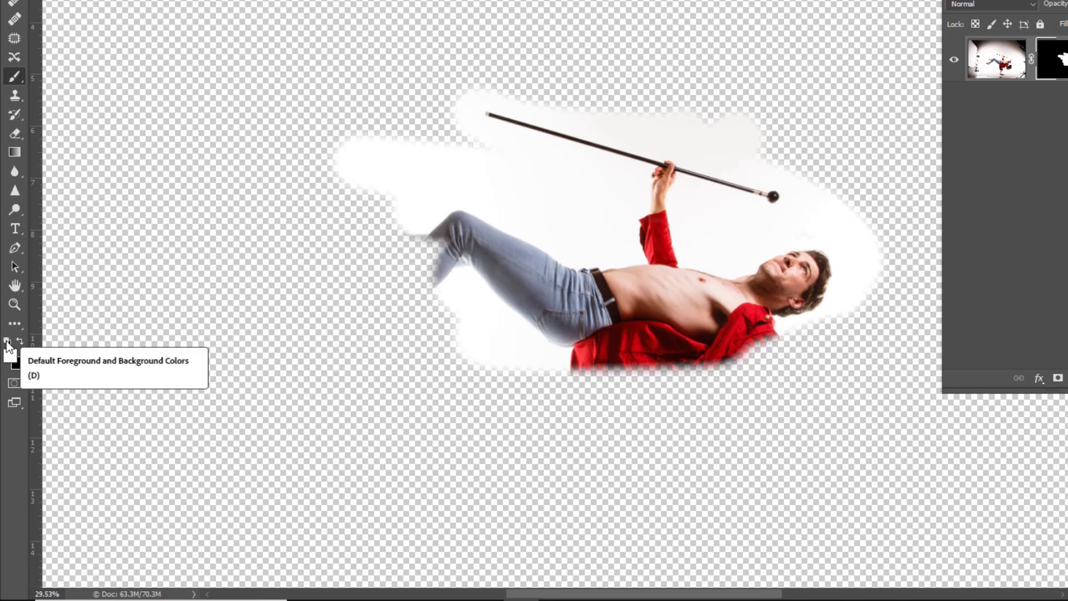
left_click(7, 342)
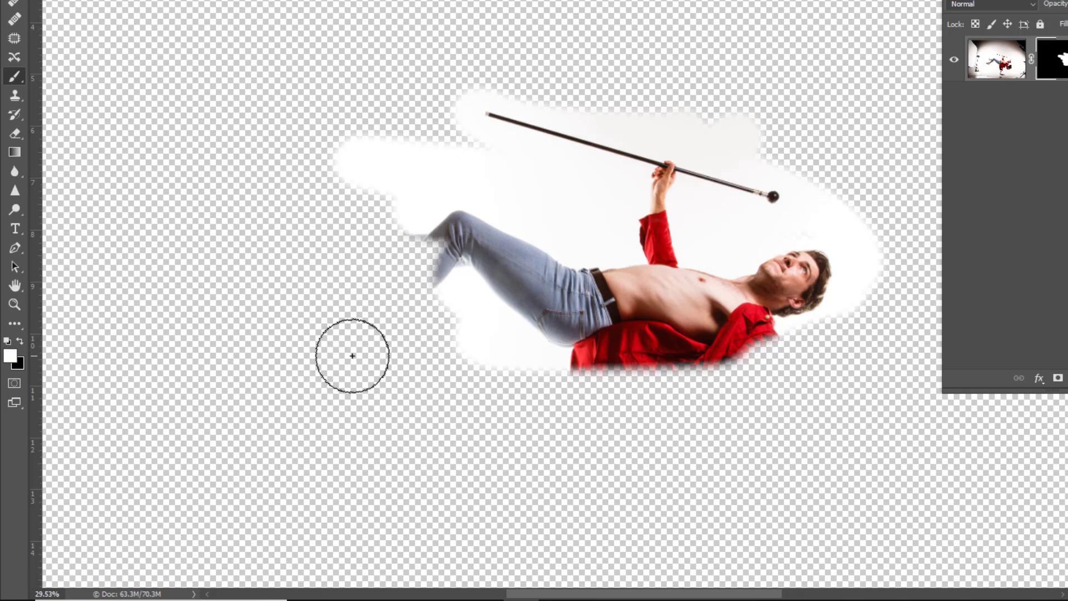
key("x")
key("x")
key("x")
key("x")
key("x")
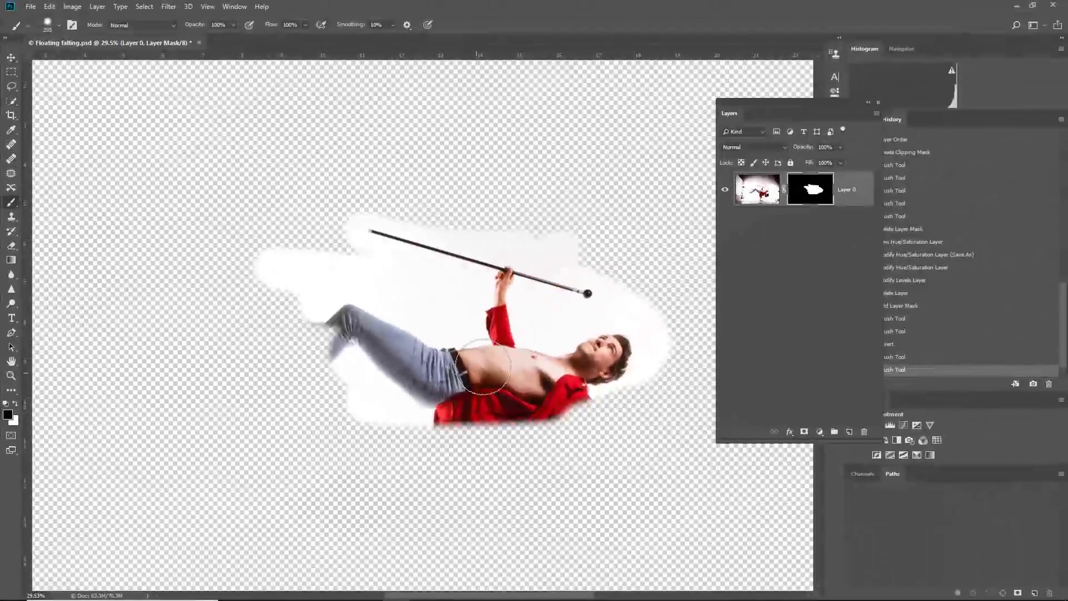
- Paint black over the torso and head on the mask, then paint white to restore them and reveal the jacket and hat
mouse_move(483, 367)
left_mouse_down()
mouse_move(517, 348)
mouse_move(591, 350)
mouse_move(593, 360)
left_mouse_up()
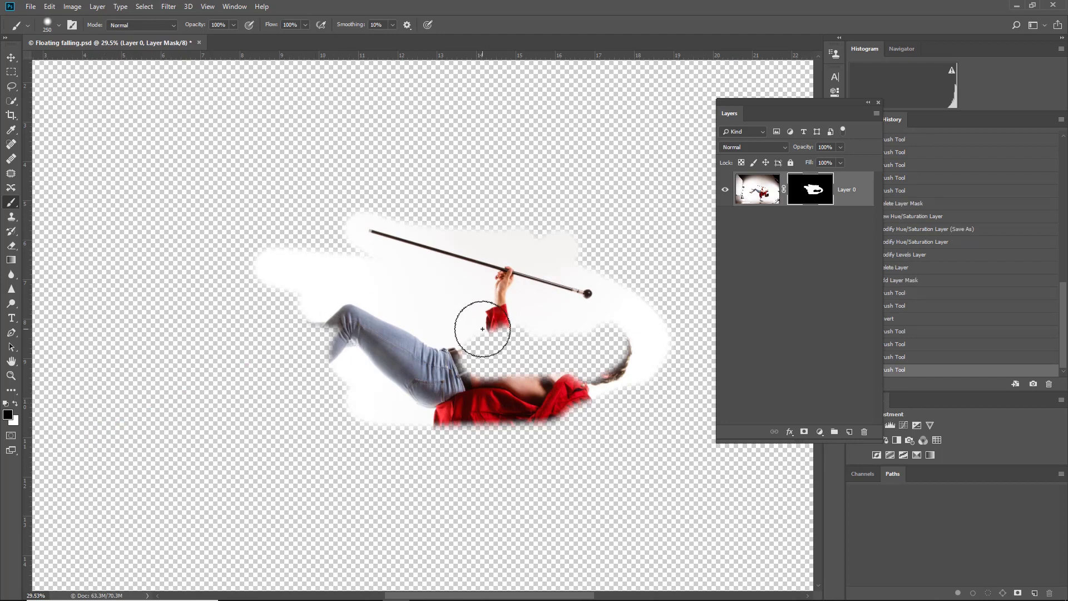
key("x")
mouse_move(494, 328)
left_mouse_down()
mouse_move(489, 357)
mouse_move(604, 289)
mouse_move(586, 360)
mouse_move(617, 390)
mouse_move(548, 384)
mouse_move(501, 329)
mouse_move(479, 328)
left_mouse_up()
mouse_move(537, 478)
left_mouse_down()
mouse_move(325, 441)
mouse_move(556, 433)
mouse_move(603, 476)
mouse_move(589, 484)
mouse_move(573, 473)
left_mouse_up()
left_click_drag(579, 415, 578, 406)
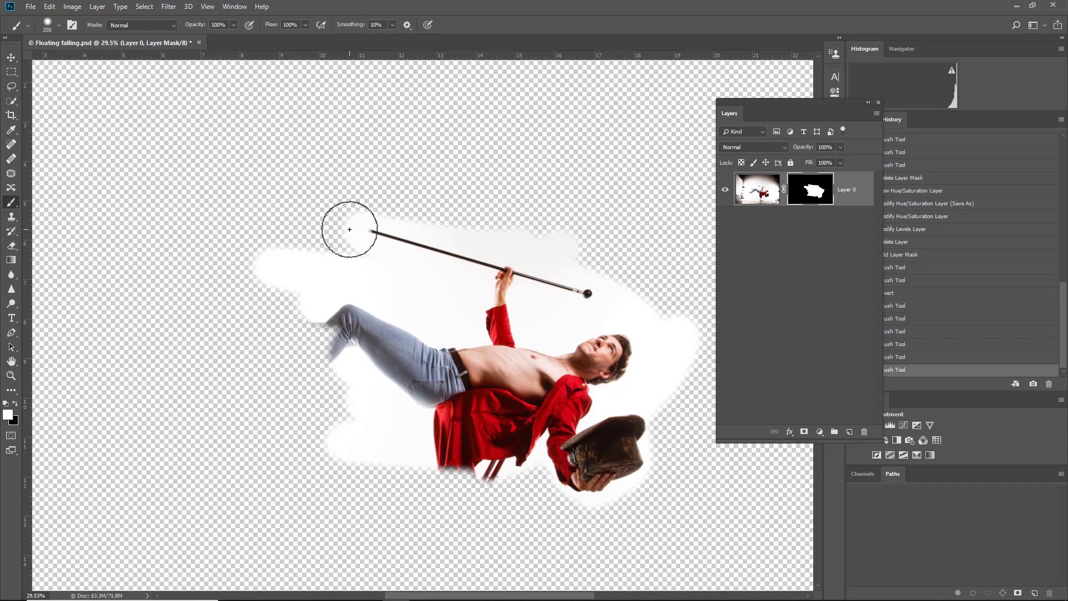
left_click(350, 229)
- Delete Layer 0's mask without applying it and add a fresh white layer mask
mouse_move(811, 197)
left_mouse_down()
mouse_move(825, 339)
mouse_move(855, 428)
mouse_move(867, 432)
left_mouse_up()
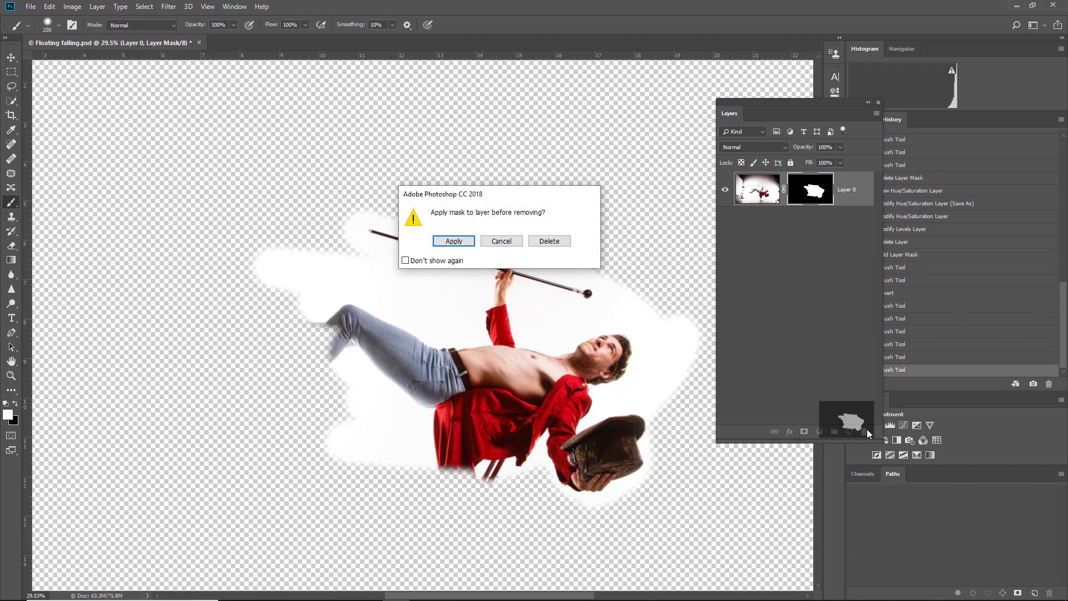
left_click(549, 241)
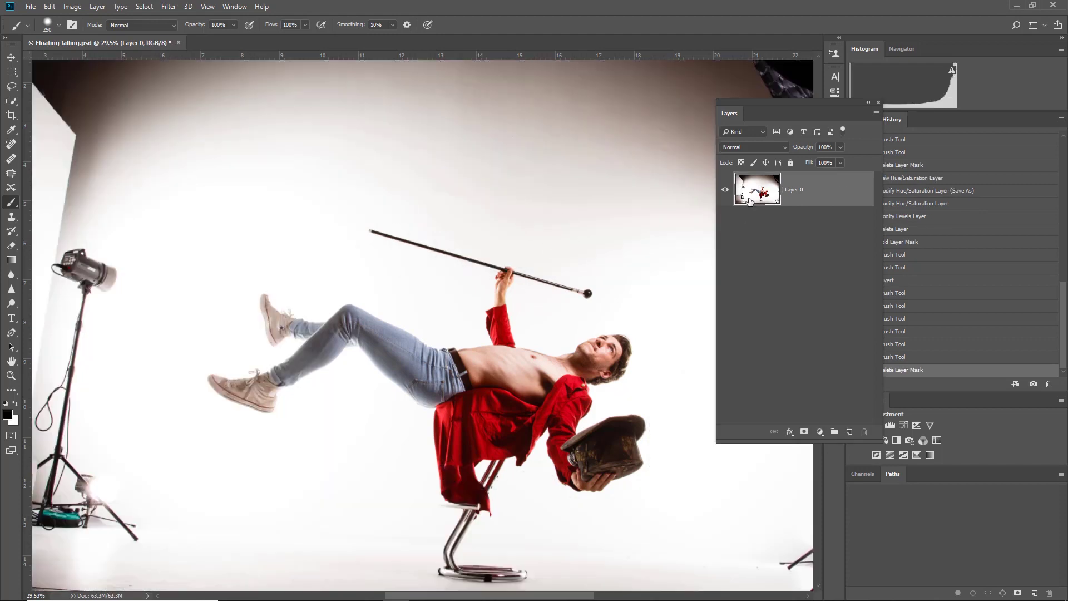
left_click(804, 433)
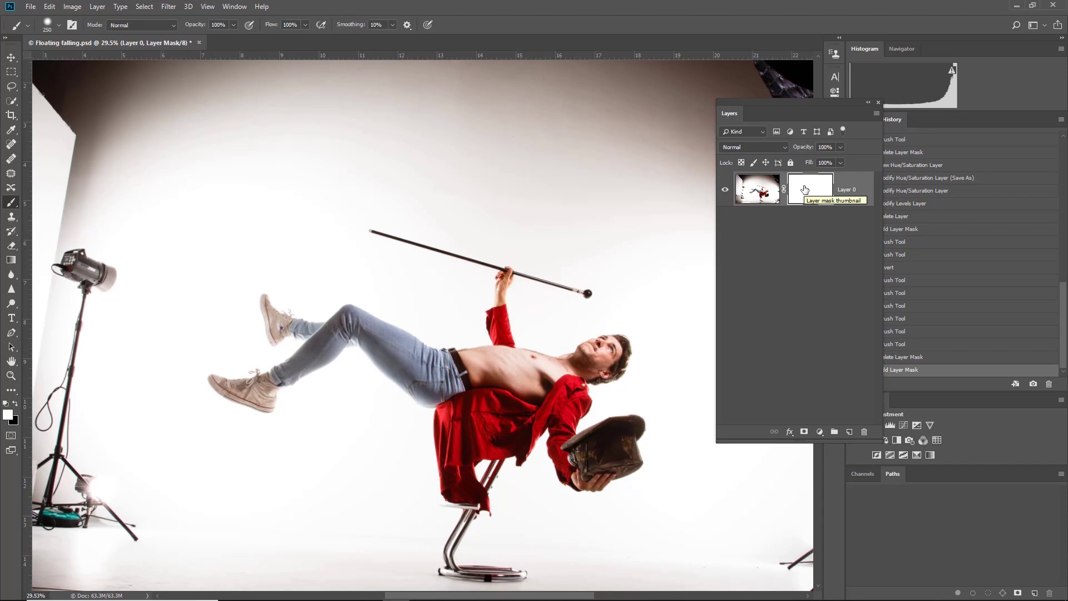
- With default brush colors, paint the white mask with black over the figure, then restore the hidden area with white
right_click(9, 206)
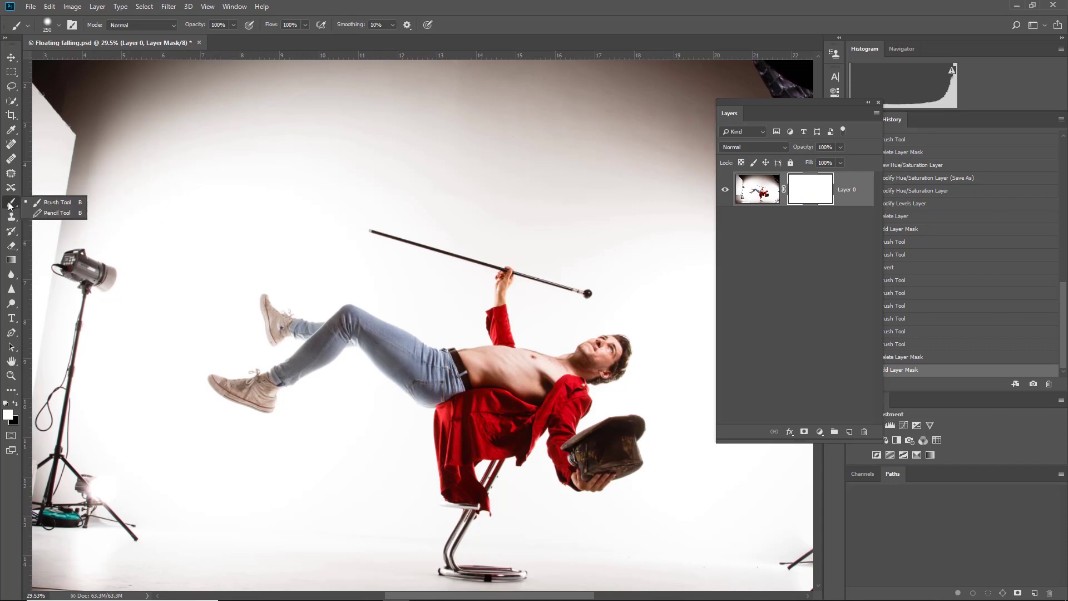
left_click(6, 403)
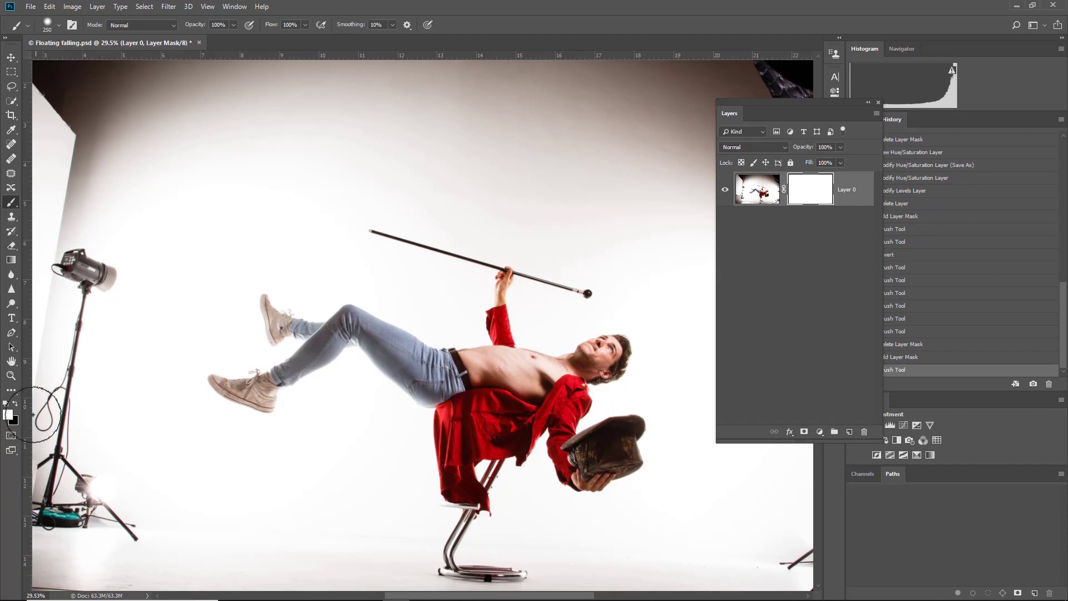
left_click(15, 403)
left_click(410, 365)
mouse_move(566, 338)
left_mouse_down()
mouse_move(570, 390)
mouse_move(563, 356)
mouse_move(583, 351)
mouse_move(500, 344)
mouse_move(550, 314)
mouse_move(525, 343)
mouse_move(470, 333)
mouse_move(556, 328)
mouse_move(338, 373)
mouse_move(368, 340)
mouse_move(523, 380)
mouse_move(560, 353)
mouse_move(571, 386)
mouse_move(489, 442)
mouse_move(451, 443)
mouse_move(565, 354)
mouse_move(614, 339)
mouse_move(592, 313)
mouse_move(514, 304)
mouse_move(480, 326)
left_mouse_up()
key("x")
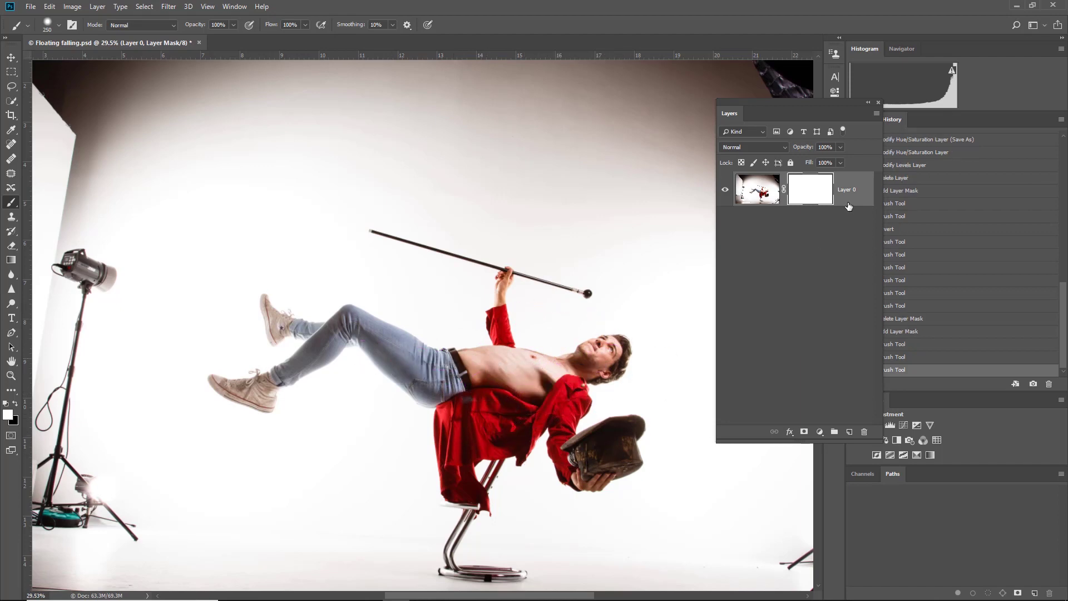
- Replace the white mask on Layer 0 with a black one that hides the whole layer
mouse_move(812, 200)
left_mouse_down()
mouse_move(849, 276)
mouse_move(864, 433)
left_mouse_up()
left_click(558, 243)
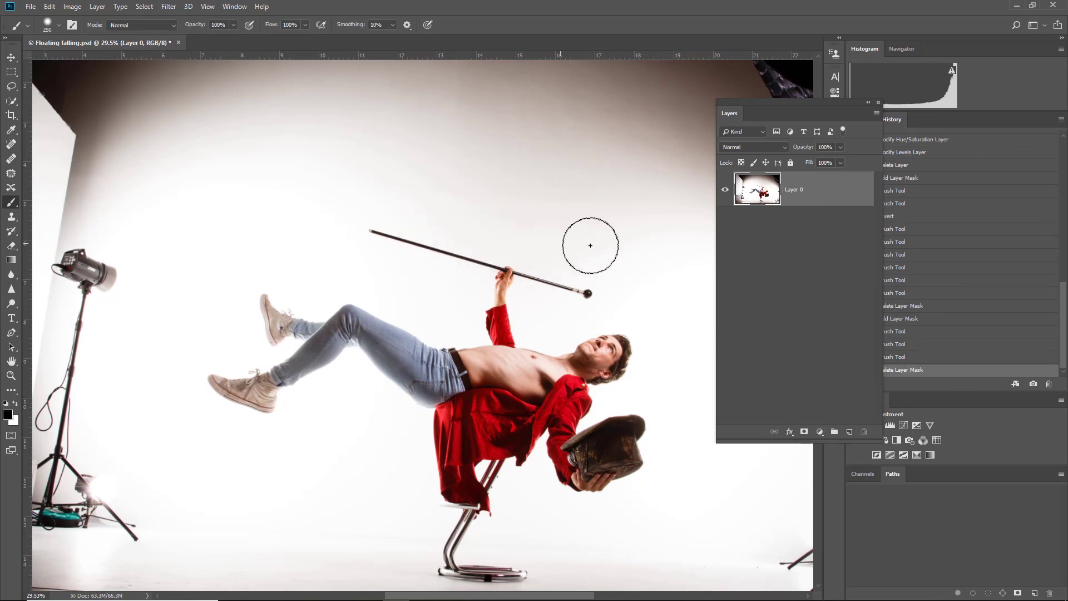
left_click(804, 431, "alt")
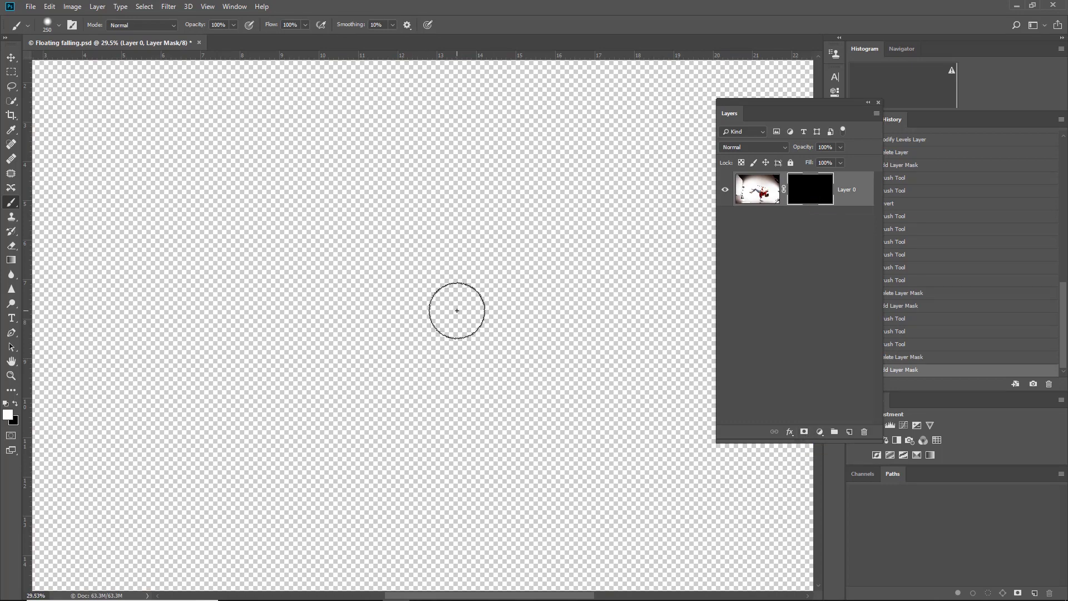
- Paint white on the black mask to reveal the man, his shoes, the cane, the jacket and the hat
mouse_move(456, 310)
left_mouse_down()
mouse_move(550, 271)
mouse_move(559, 252)
mouse_move(539, 308)
mouse_move(518, 315)
mouse_move(457, 261)
mouse_move(493, 322)
mouse_move(629, 319)
mouse_move(639, 349)
mouse_move(589, 309)
mouse_move(580, 360)
mouse_move(544, 432)
mouse_move(417, 414)
mouse_move(473, 351)
mouse_move(539, 342)
mouse_move(531, 357)
mouse_move(463, 323)
mouse_move(433, 240)
mouse_move(391, 238)
mouse_move(411, 250)
mouse_move(346, 224)
mouse_move(474, 267)
left_mouse_up()
mouse_move(578, 378)
left_mouse_down()
mouse_move(589, 440)
mouse_move(517, 401)
mouse_move(578, 446)
mouse_move(595, 495)
mouse_move(551, 445)
mouse_move(623, 423)
mouse_move(638, 454)
mouse_move(617, 492)
mouse_move(648, 423)
mouse_move(637, 367)
mouse_move(600, 352)
mouse_move(345, 428)
mouse_move(384, 356)
mouse_move(267, 312)
mouse_move(410, 328)
mouse_move(269, 323)
mouse_move(245, 295)
mouse_move(258, 368)
mouse_move(277, 376)
mouse_move(189, 390)
mouse_move(295, 401)
mouse_move(341, 377)
mouse_move(433, 397)
mouse_move(477, 389)
left_mouse_up()
mouse_move(588, 409)
left_mouse_down()
mouse_move(502, 440)
mouse_move(444, 422)
mouse_move(489, 404)
mouse_move(555, 451)
mouse_move(497, 450)
mouse_move(450, 473)
mouse_move(427, 459)
mouse_move(472, 469)
mouse_move(579, 463)
mouse_move(595, 482)
mouse_move(465, 463)
left_mouse_up()
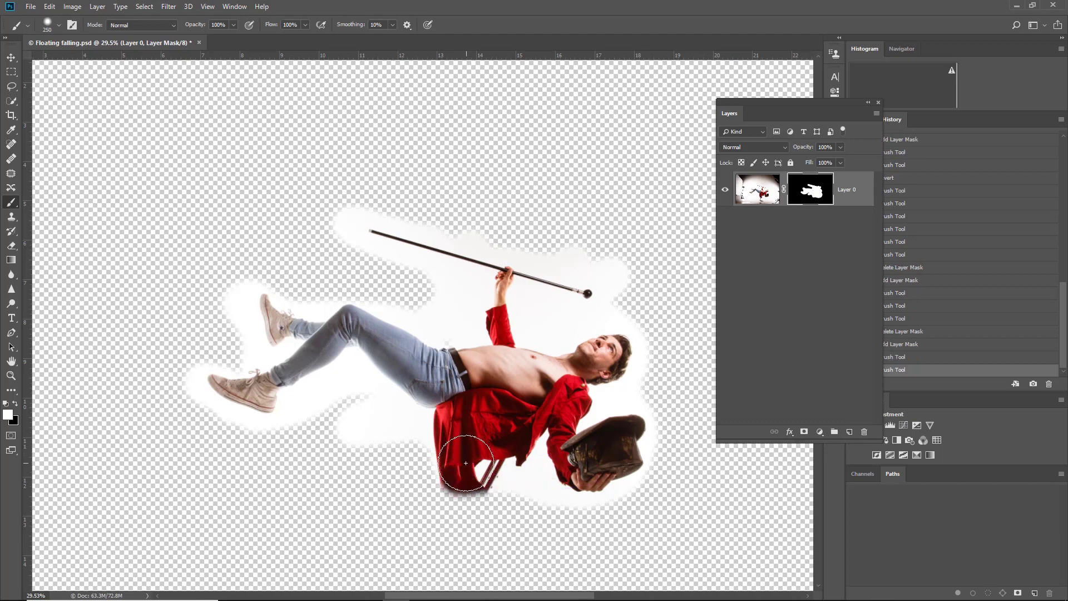
- Delete the painted black mask from Layer 0 without applying it, restoring the full photo
left_click_drag(815, 194, 864, 432)
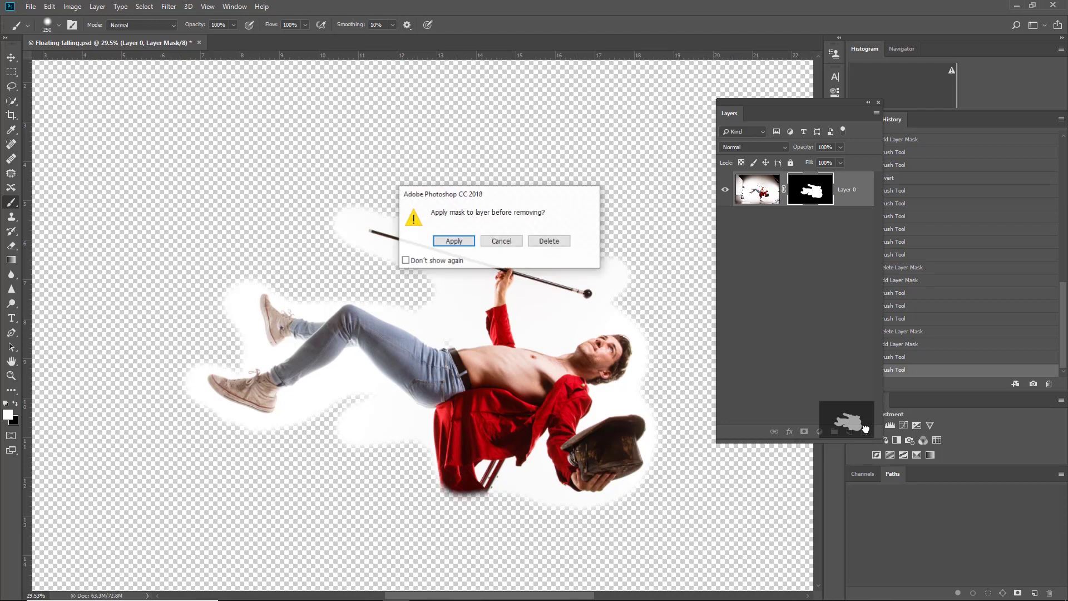
left_click(563, 245)
scroll(605, 313, "down", 2)
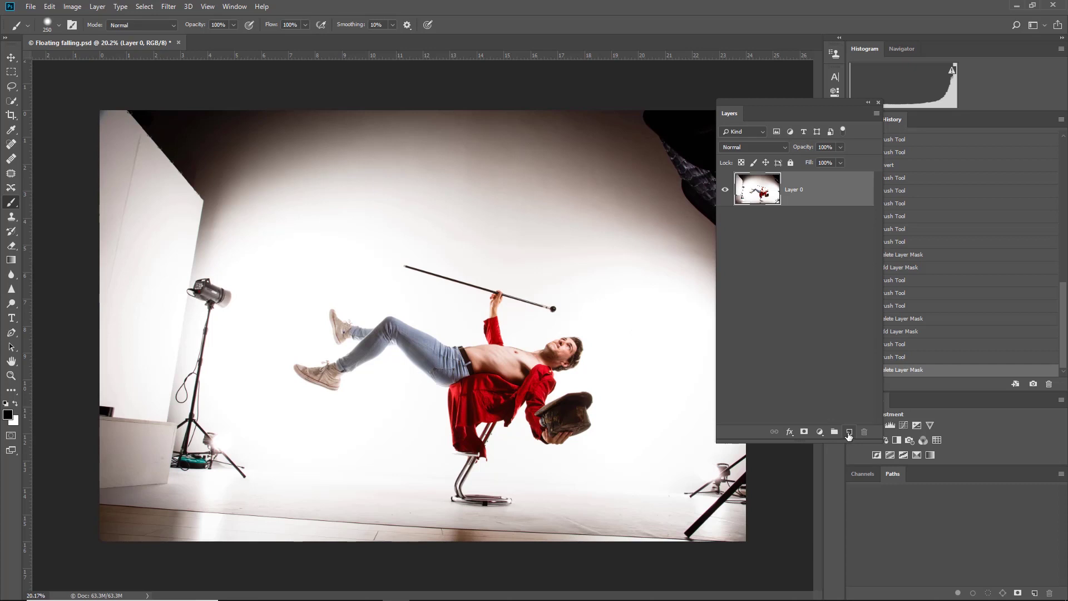
- Add a new layer above Layer 0 and fill it with the black foreground color
left_click(849, 432)
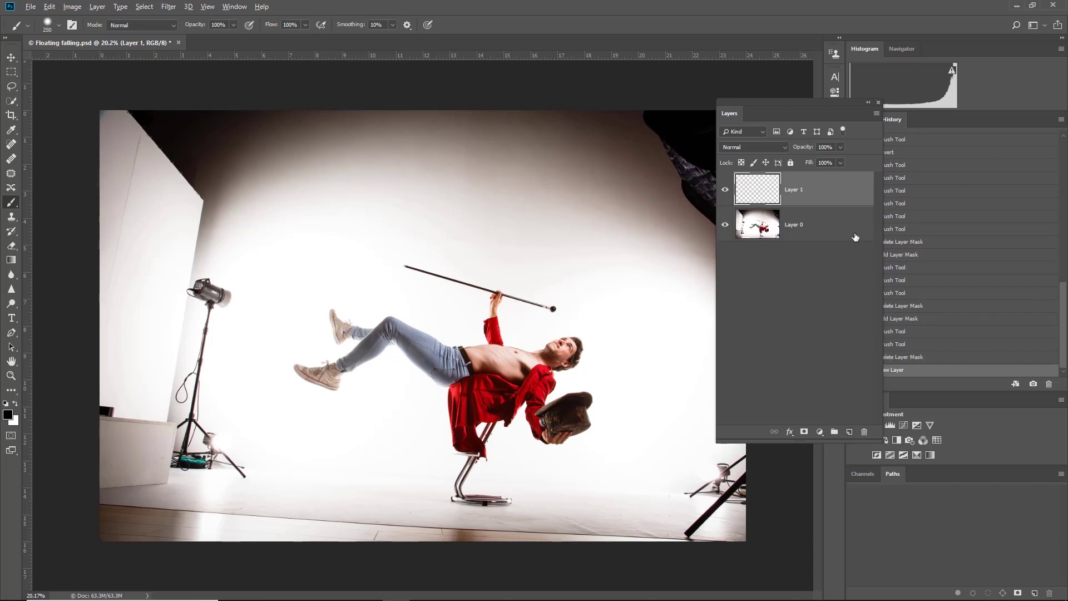
key("alt")
key("alt+BackSpace")
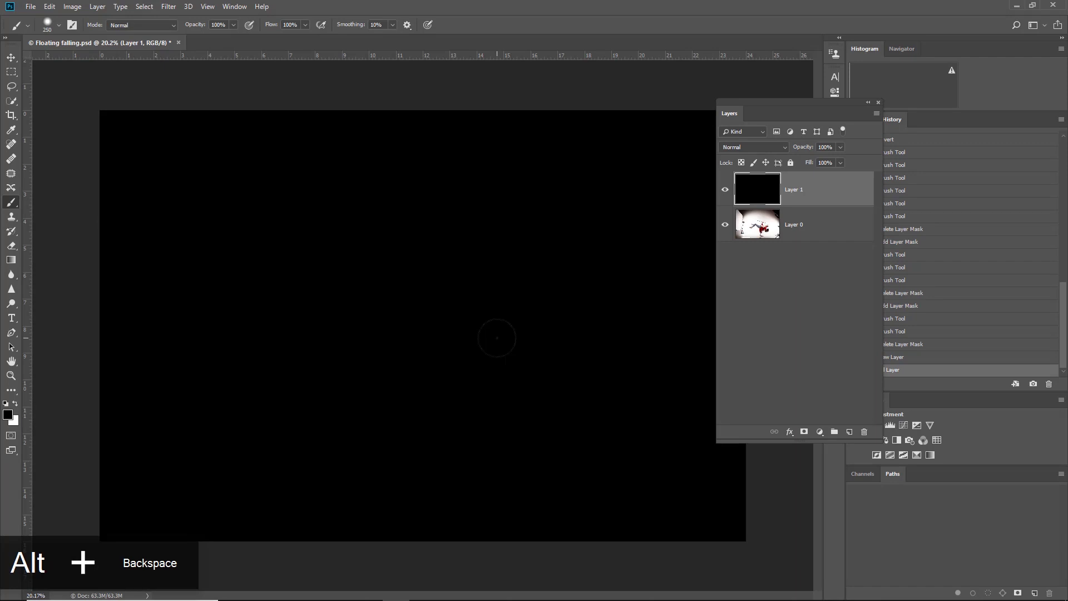
- Fill Layer 1 with the white background color and move it below Layer 0
key("ctrl+BackSpace")
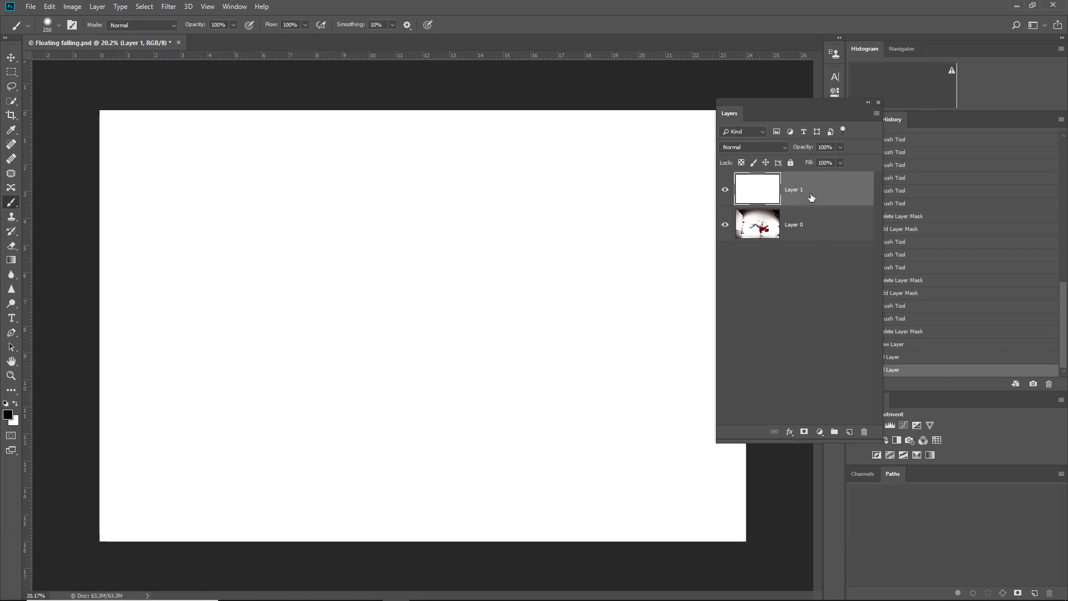
left_click_drag(813, 195, 812, 238)
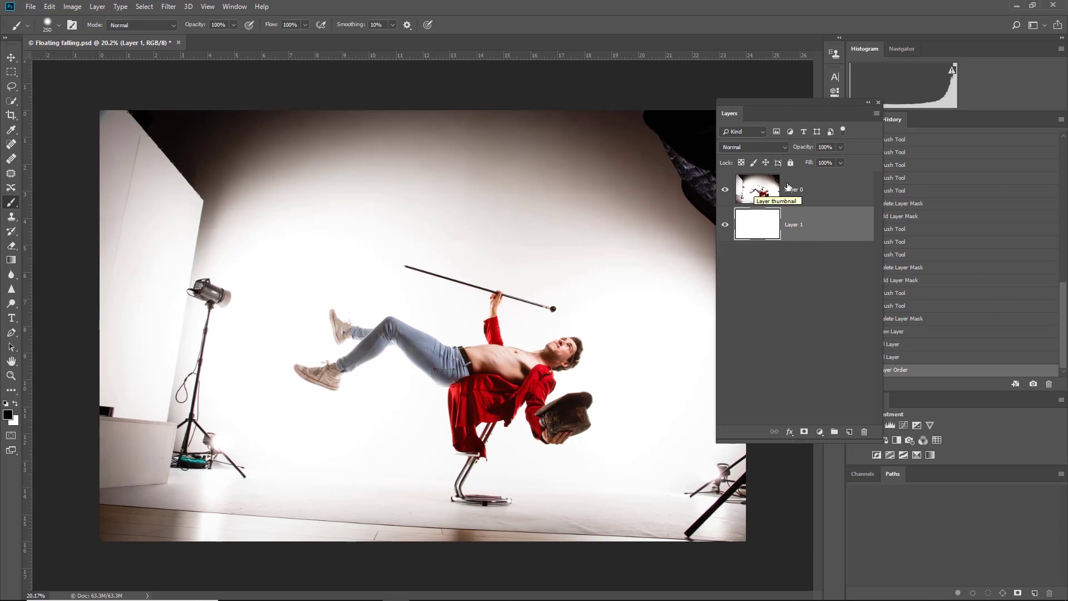
- Add a layer mask to Layer 0 and invert it to black so the photo is hidden
left_click(755, 192)
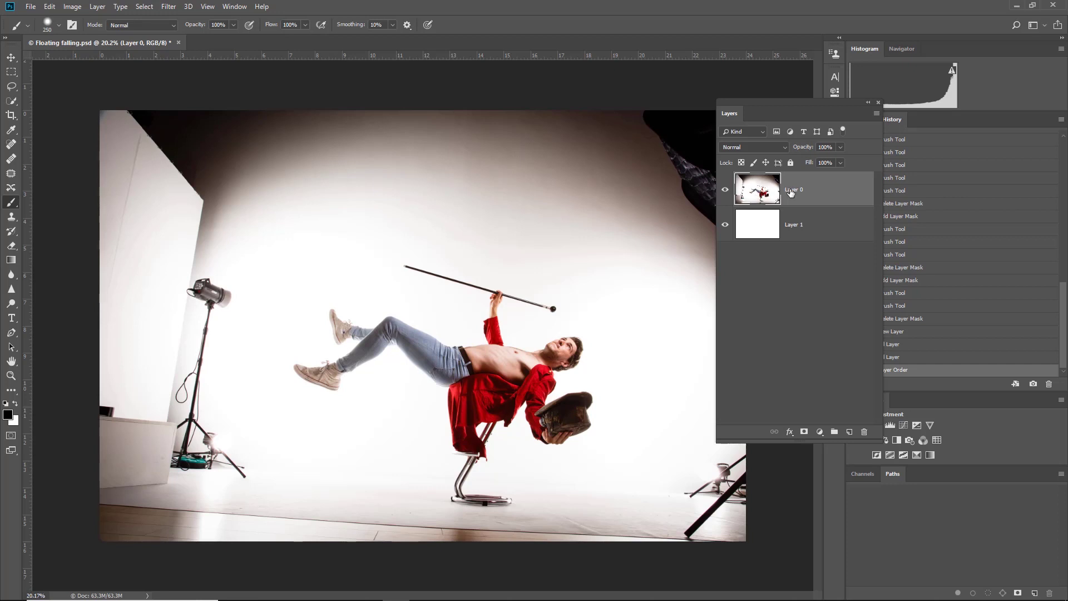
left_click(804, 432)
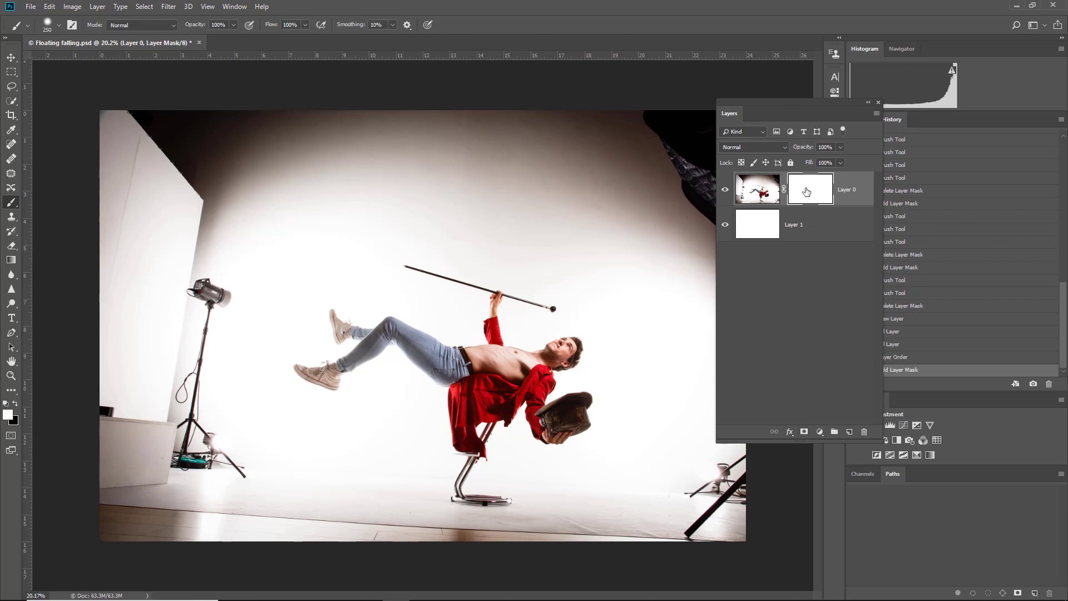
key("ctrl+i")
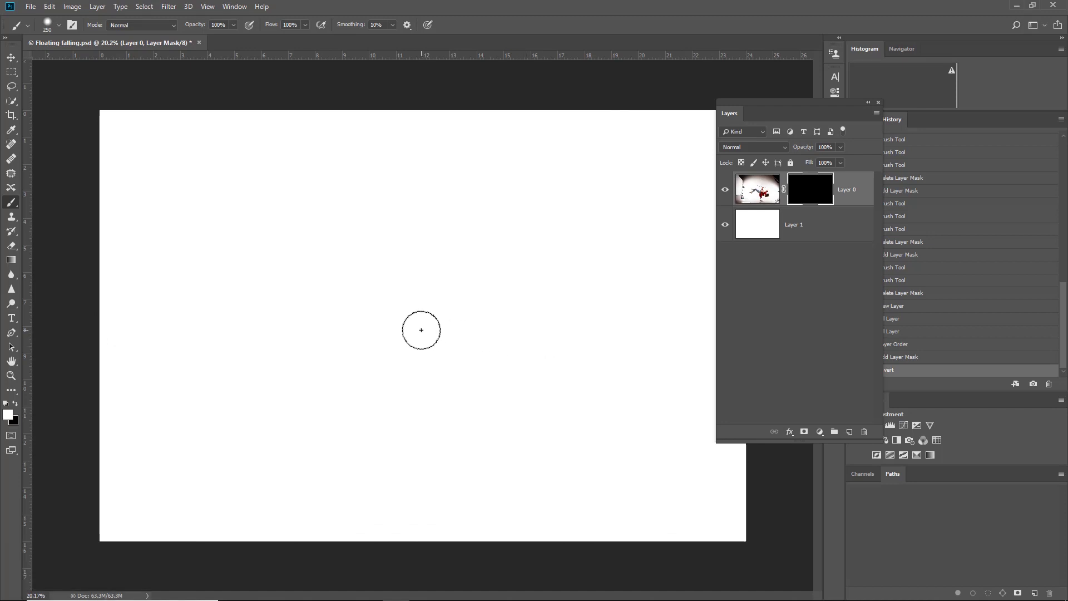
- Paint white on Layer 0's mask to reveal the man's body, legs, shoes, cane and upper jacket
left_click_drag(419, 333, 446, 303)
mouse_move(451, 362)
left_mouse_down()
mouse_move(432, 319)
mouse_move(346, 311)
mouse_move(348, 336)
mouse_move(366, 353)
mouse_move(364, 330)
mouse_move(344, 320)
mouse_move(309, 341)
mouse_move(357, 333)
mouse_move(333, 387)
mouse_move(293, 359)
left_mouse_up()
mouse_move(366, 311)
left_mouse_down()
mouse_move(472, 347)
mouse_move(440, 341)
mouse_move(481, 383)
mouse_move(421, 350)
mouse_move(442, 384)
mouse_move(413, 363)
mouse_move(509, 351)
mouse_move(492, 372)
mouse_move(459, 335)
mouse_move(479, 289)
mouse_move(484, 311)
mouse_move(499, 315)
mouse_move(487, 282)
mouse_move(398, 269)
mouse_move(385, 243)
mouse_move(464, 280)
mouse_move(574, 301)
mouse_move(508, 309)
mouse_move(547, 316)
mouse_move(539, 304)
mouse_move(563, 380)
mouse_move(556, 373)
mouse_move(575, 346)
mouse_move(551, 336)
mouse_move(562, 373)
mouse_move(517, 358)
mouse_move(506, 391)
mouse_move(550, 380)
mouse_move(536, 397)
mouse_move(492, 401)
mouse_move(466, 379)
mouse_move(452, 396)
mouse_move(499, 375)
mouse_move(448, 406)
mouse_move(535, 404)
mouse_move(548, 415)
mouse_move(574, 385)
mouse_move(605, 386)
mouse_move(543, 419)
mouse_move(483, 411)
left_mouse_up()
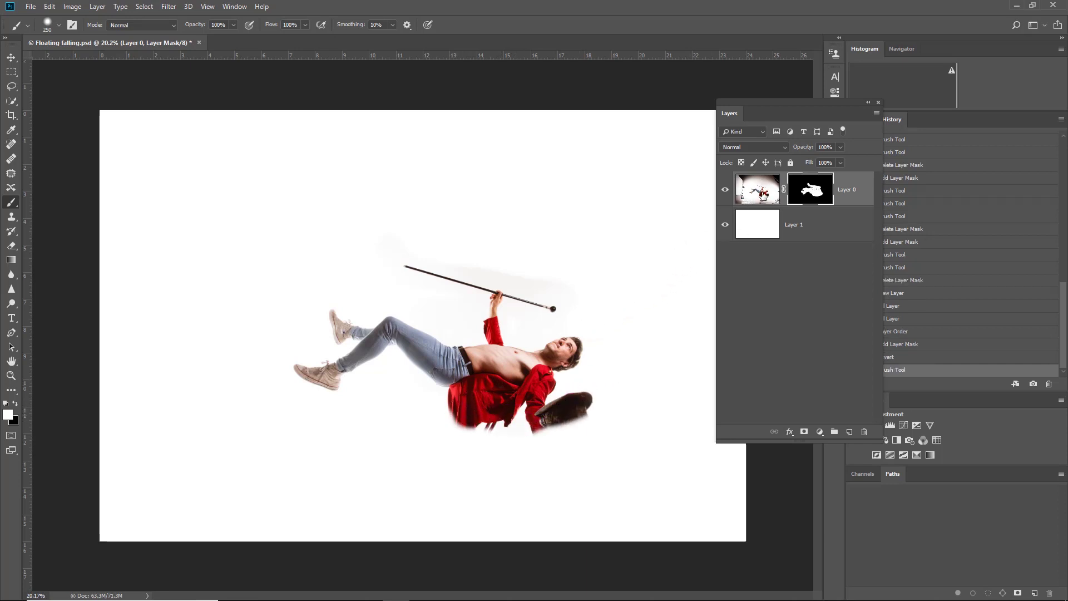
- Hide Layer 1 and paint white on Layer 0's mask to reveal the rest of the hat and the lower jacket
left_click(726, 224)
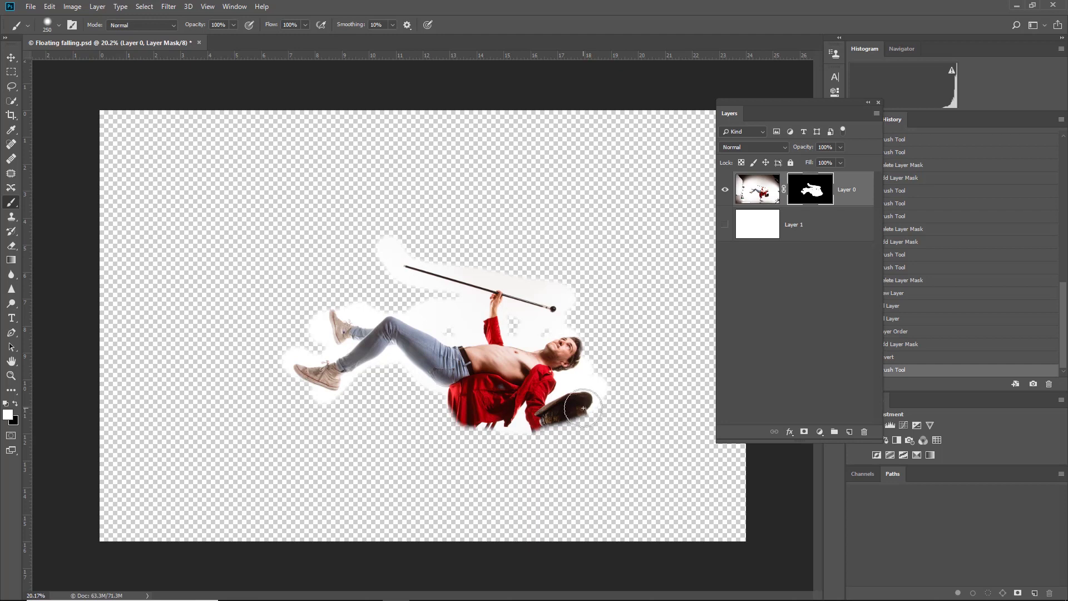
mouse_move(584, 412)
left_mouse_down()
mouse_move(563, 429)
mouse_move(580, 425)
mouse_move(548, 455)
mouse_move(521, 413)
mouse_move(472, 427)
mouse_move(463, 404)
mouse_move(459, 418)
mouse_move(442, 418)
mouse_move(499, 458)
mouse_move(475, 444)
left_mouse_up()
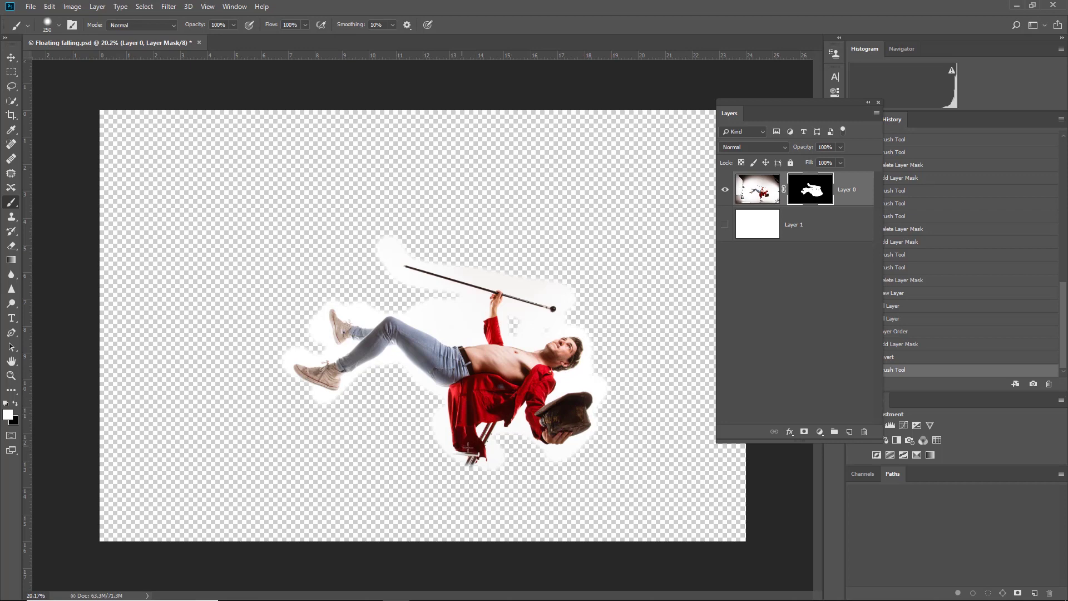
mouse_move(467, 446)
left_mouse_down()
mouse_move(470, 423)
mouse_move(501, 437)
left_mouse_up()
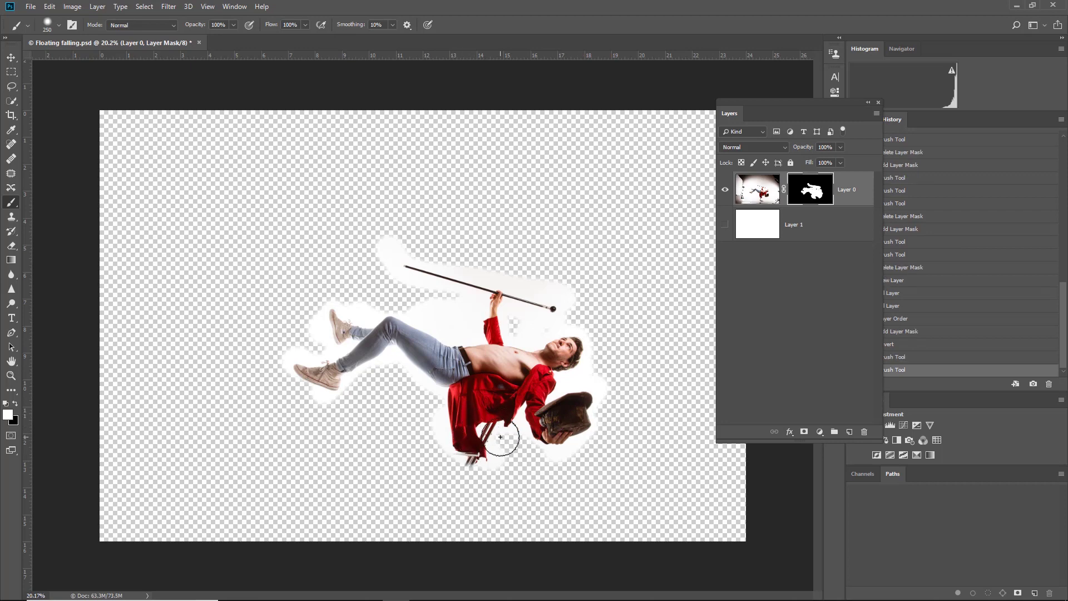
- Paint black on the mask with a size 45 brush to hide the chair legs in the gap beneath the jacket
scroll(500, 437, "up", 10)
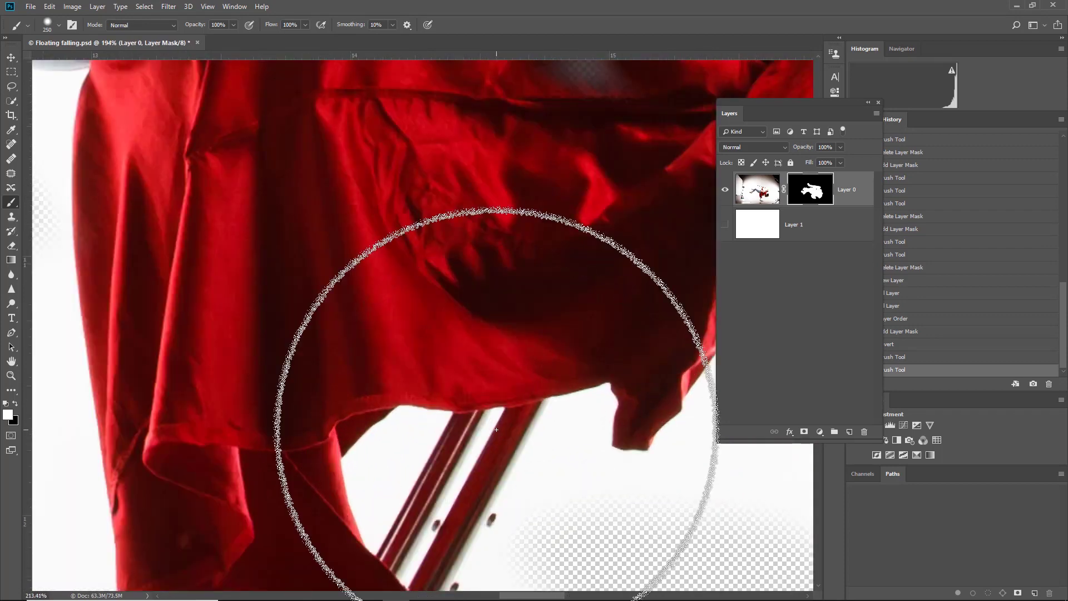
scroll(496, 430, "up", 1)
scroll(490, 389, "down", 3)
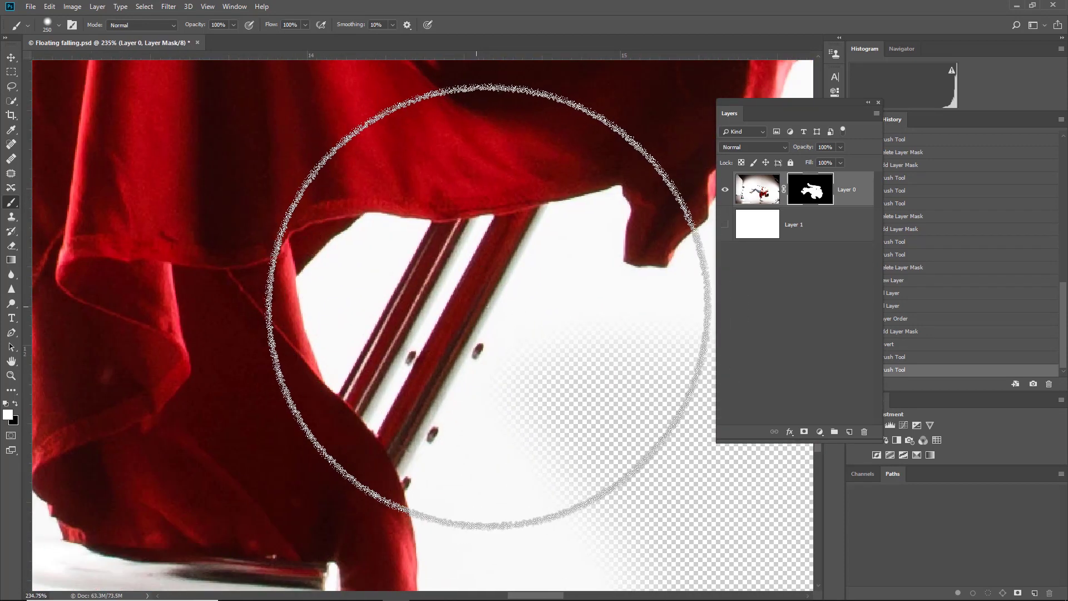
key("bracketleft")
key("bracketleft")
key("bracketleft")
key("bracketleft")
key("bracketleft")
key("bracketleft")
key("bracketleft")
key("bracketleft")
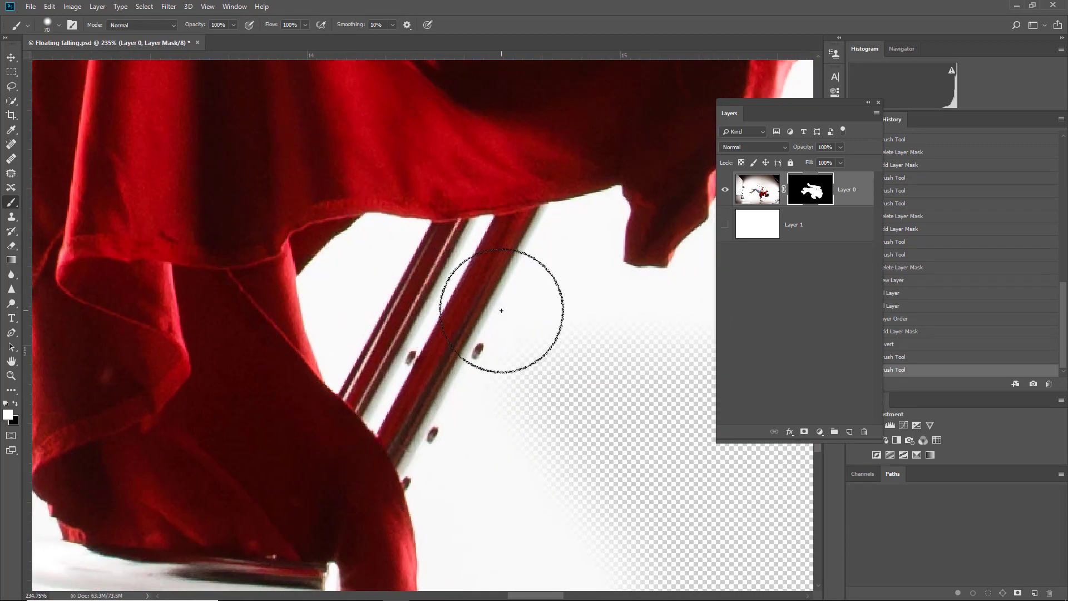
key("bracketleft")
key("bracketleft")
key("bracketleft")
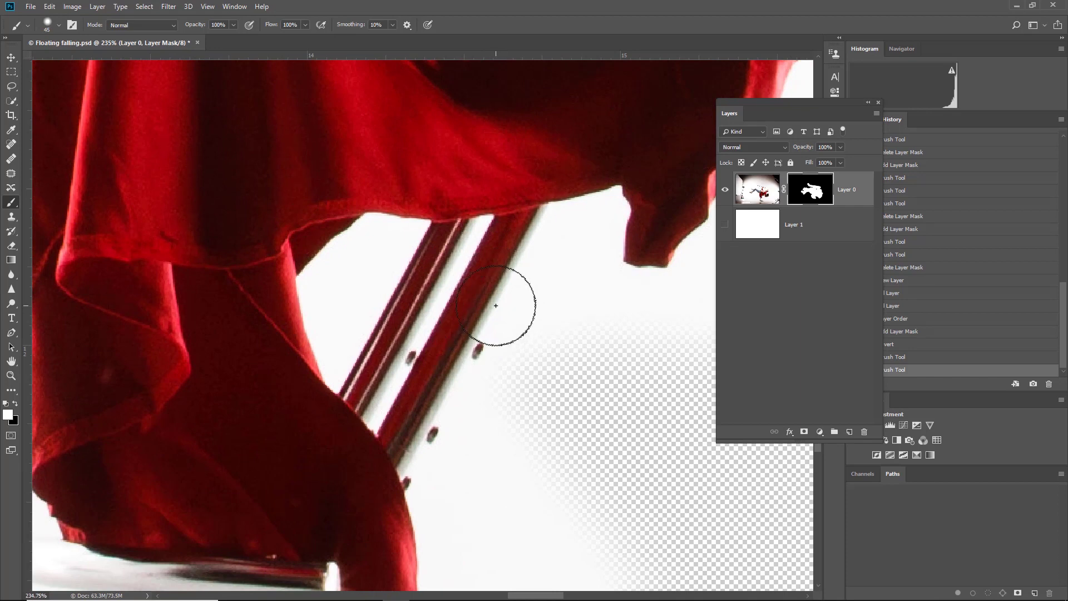
mouse_move(496, 305)
left_mouse_down()
mouse_move(461, 295)
mouse_move(493, 322)
mouse_move(461, 319)
mouse_move(470, 352)
mouse_move(415, 296)
mouse_move(428, 375)
mouse_move(440, 401)
mouse_move(469, 416)
mouse_move(453, 406)
mouse_move(469, 326)
mouse_move(511, 291)
mouse_move(503, 279)
mouse_move(535, 264)
mouse_move(526, 270)
mouse_move(538, 237)
mouse_move(414, 256)
mouse_move(461, 262)
mouse_move(453, 272)
mouse_move(420, 258)
mouse_move(401, 274)
mouse_move(403, 326)
mouse_move(372, 287)
mouse_move(363, 307)
mouse_move(400, 380)
mouse_move(363, 348)
mouse_move(366, 363)
mouse_move(447, 463)
mouse_move(480, 430)
mouse_move(529, 428)
mouse_move(524, 346)
mouse_move(534, 323)
mouse_move(574, 314)
mouse_move(563, 245)
mouse_move(543, 245)
mouse_move(549, 229)
mouse_move(413, 239)
mouse_move(564, 224)
left_mouse_up()
- Mask out the remaining chair pieces along the hanging jacket tail with a size 25 brush
key("bracketleft")
key("bracketleft")
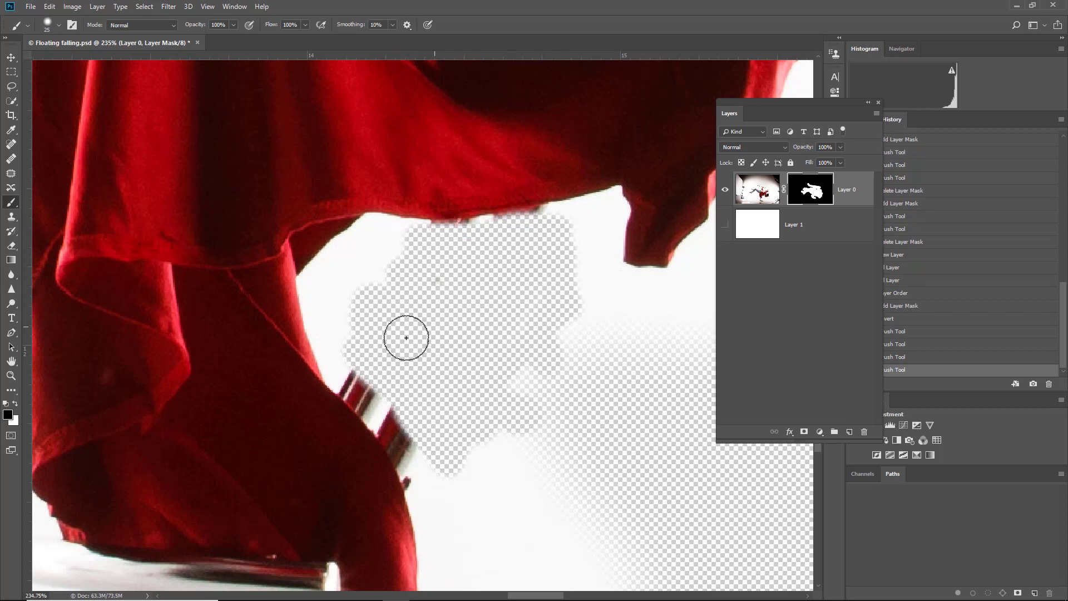
mouse_move(378, 392)
left_mouse_down()
mouse_move(348, 365)
mouse_move(394, 419)
mouse_move(425, 481)
mouse_move(346, 373)
mouse_move(375, 410)
mouse_move(448, 423)
left_mouse_up()
- Clean the chair remnants from the jacket's hem above the gap with a size 10 black brush
key("bracketleft")
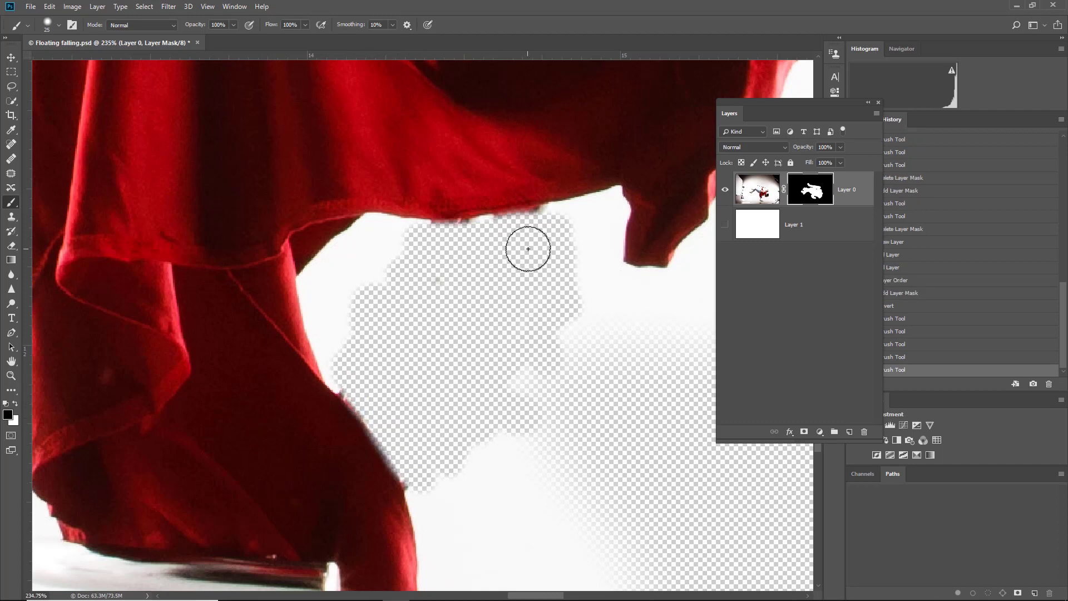
key("bracketleft")
key("bracketleft")
left_click_drag(551, 212, 427, 224)
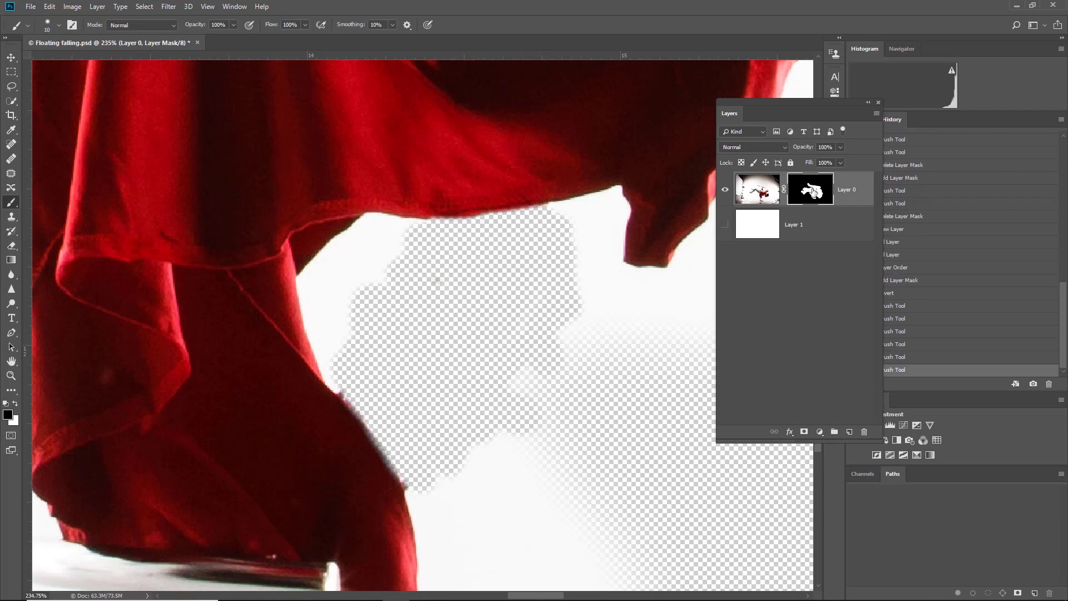
- Disable Layer 0's mask to compare with the original photo, and enable it again
left_click(813, 192, "shift")
scroll(616, 344, "down", 6)
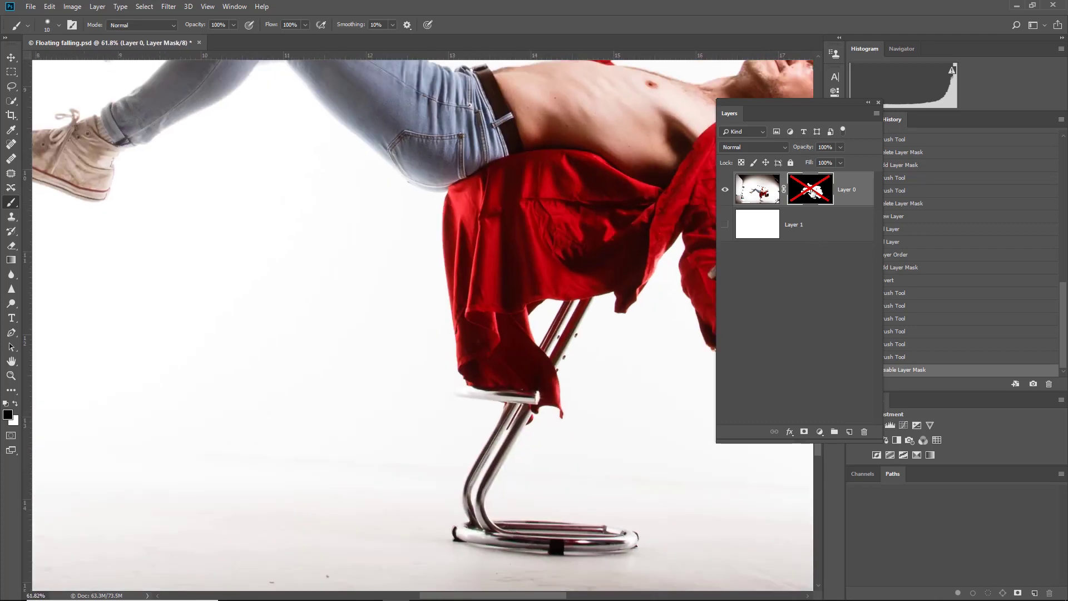
left_click(813, 192, "shift")
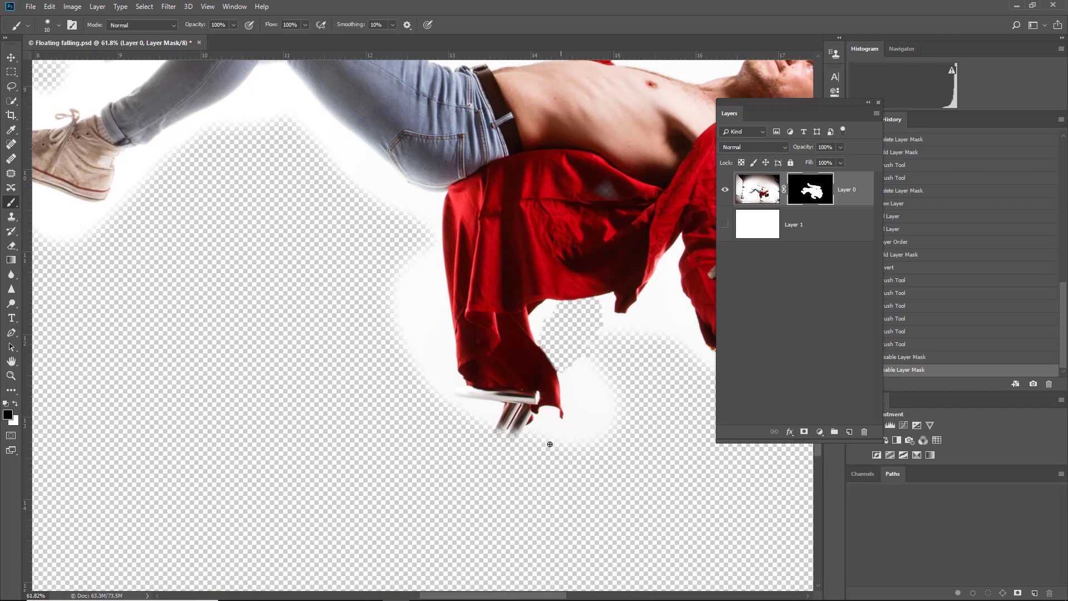
- Paint black with a size 25 brush to hide the metal chair bar and leg stubs under the jacket tail
scroll(535, 444, "up", 4)
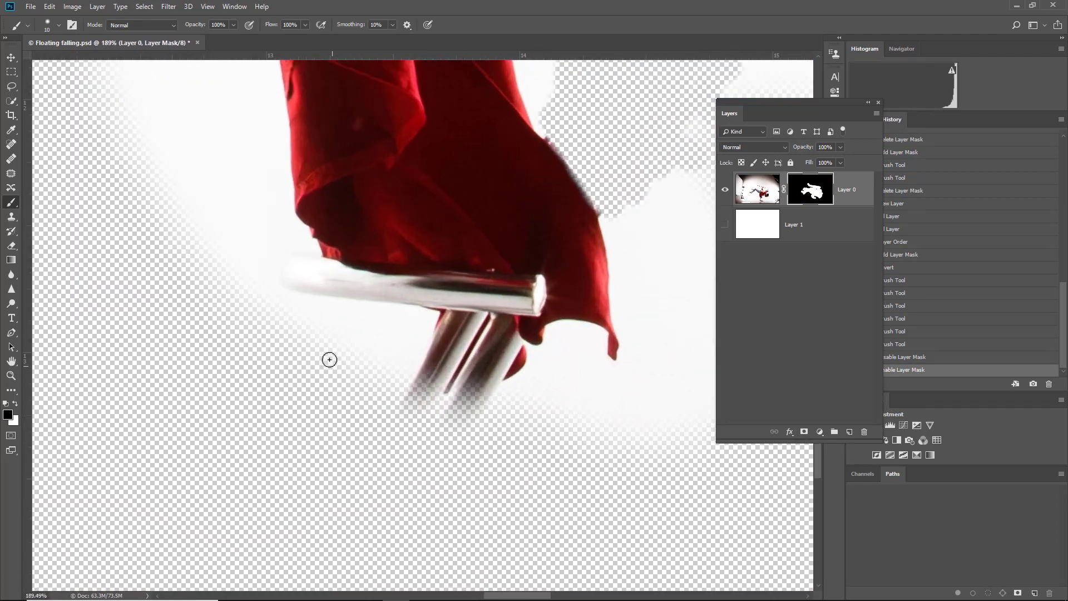
key("bracketright")
key("bracketright")
key("bracketright")
mouse_move(281, 290)
left_mouse_down()
mouse_move(364, 299)
mouse_move(338, 295)
mouse_move(300, 263)
mouse_move(372, 294)
mouse_move(450, 305)
mouse_move(433, 309)
mouse_move(427, 370)
mouse_move(439, 361)
mouse_move(448, 377)
mouse_move(477, 341)
mouse_move(433, 358)
mouse_move(457, 352)
mouse_move(465, 308)
mouse_move(368, 296)
mouse_move(513, 296)
mouse_move(457, 295)
mouse_move(493, 295)
mouse_move(478, 318)
mouse_move(537, 298)
mouse_move(532, 287)
mouse_move(492, 286)
mouse_move(513, 287)
mouse_move(518, 310)
mouse_move(501, 315)
mouse_move(492, 338)
mouse_move(503, 331)
mouse_move(521, 352)
mouse_move(497, 386)
mouse_move(484, 354)
mouse_move(466, 369)
mouse_move(482, 357)
mouse_move(496, 370)
mouse_move(477, 355)
mouse_move(424, 382)
mouse_move(447, 426)
mouse_move(455, 355)
mouse_move(433, 371)
mouse_move(412, 352)
mouse_move(441, 318)
mouse_move(379, 296)
left_mouse_up()
mouse_move(327, 274)
left_mouse_down()
mouse_move(392, 290)
mouse_move(495, 292)
mouse_move(497, 307)
mouse_move(523, 315)
mouse_move(510, 335)
mouse_move(537, 380)
left_mouse_up()
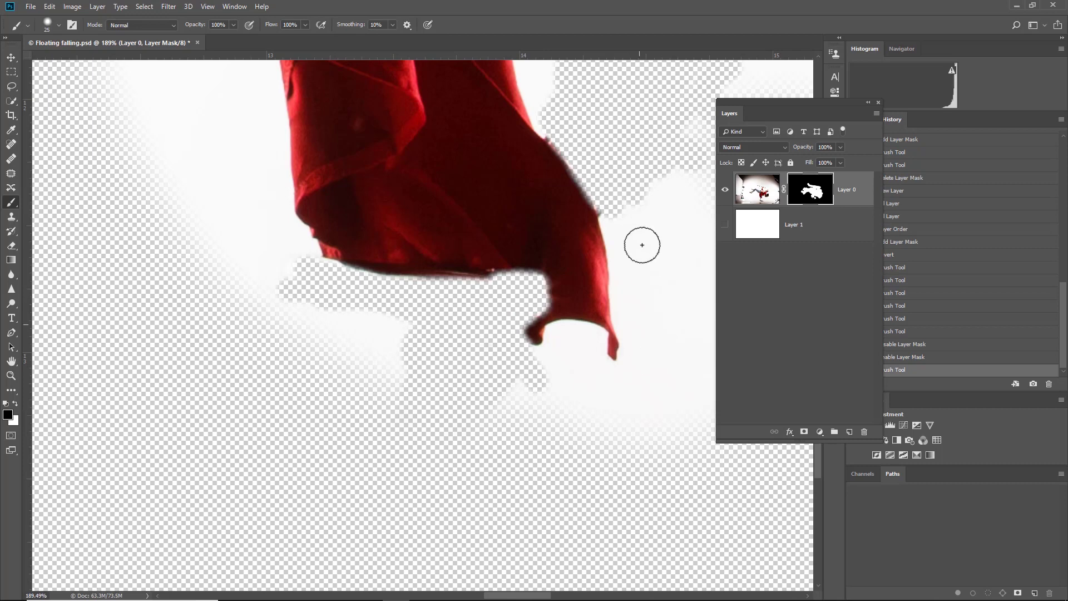
- Refine the mask along the jacket tail's curved edge beside the gap with a size 9 black brush
scroll(584, 274, "right", 5)
scroll(584, 274, "up", 3)
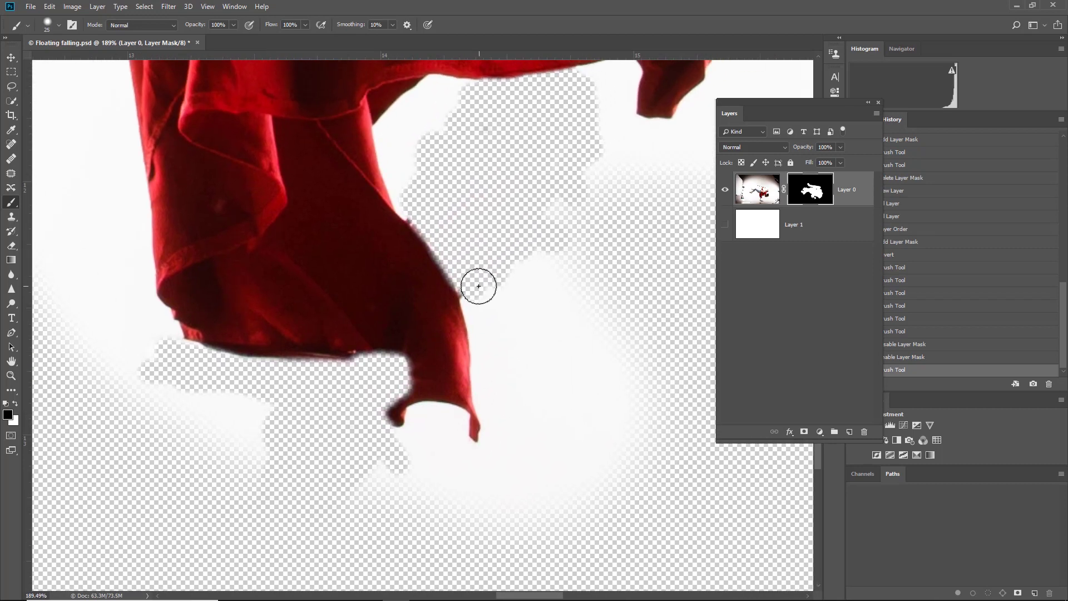
key("bracketleft")
key("bracketleft")
key("bracketleft")
key("bracketleft")
left_click(421, 206)
left_click(403, 211)
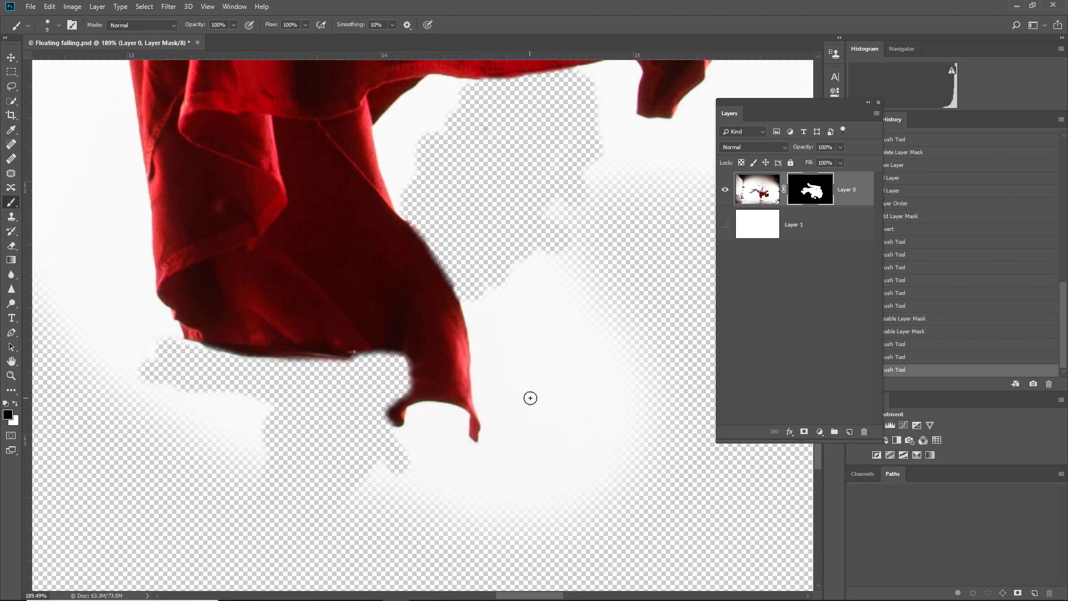
- Paint black with a size 40 brush across the lower tip of the jacket tail to hide it
key("bracketright")
key("bracketright")
key("bracketright")
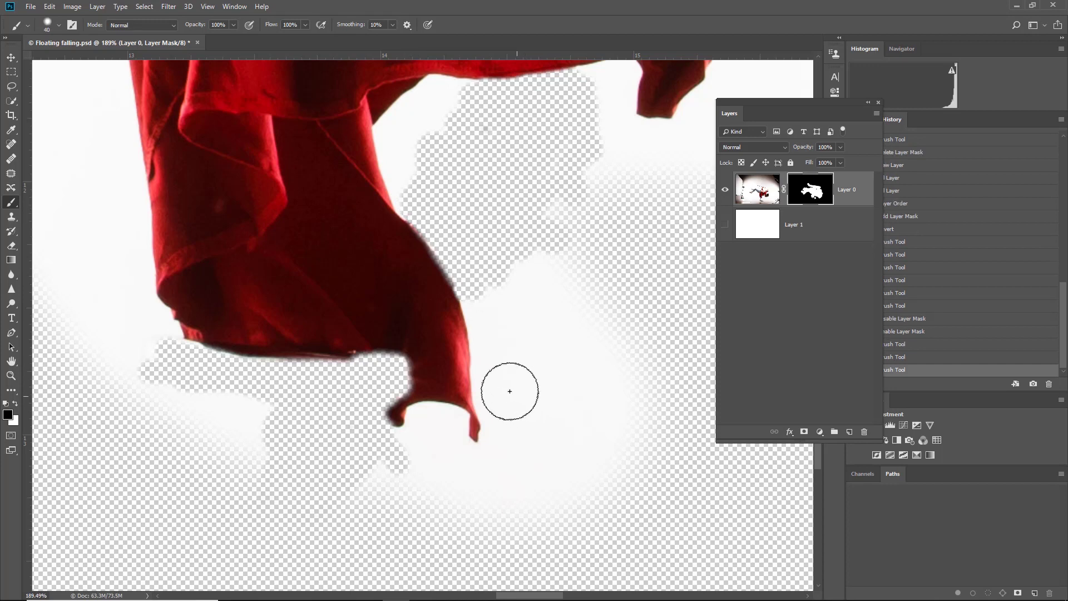
mouse_move(508, 386)
left_mouse_down()
mouse_move(410, 378)
mouse_move(464, 356)
mouse_move(441, 429)
left_mouse_up()
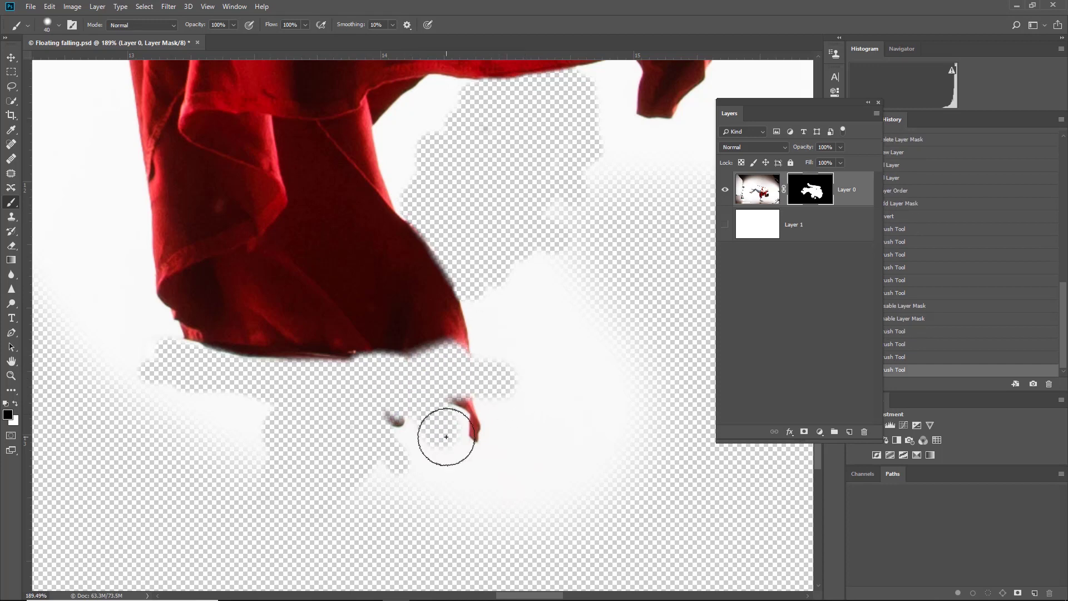
- Paint white on the mask to bring back the jacket tail's lower tip and corner
key("x")
mouse_move(448, 434)
left_mouse_down()
mouse_move(450, 396)
mouse_move(477, 374)
mouse_move(447, 359)
mouse_move(448, 326)
mouse_move(457, 346)
left_mouse_up()
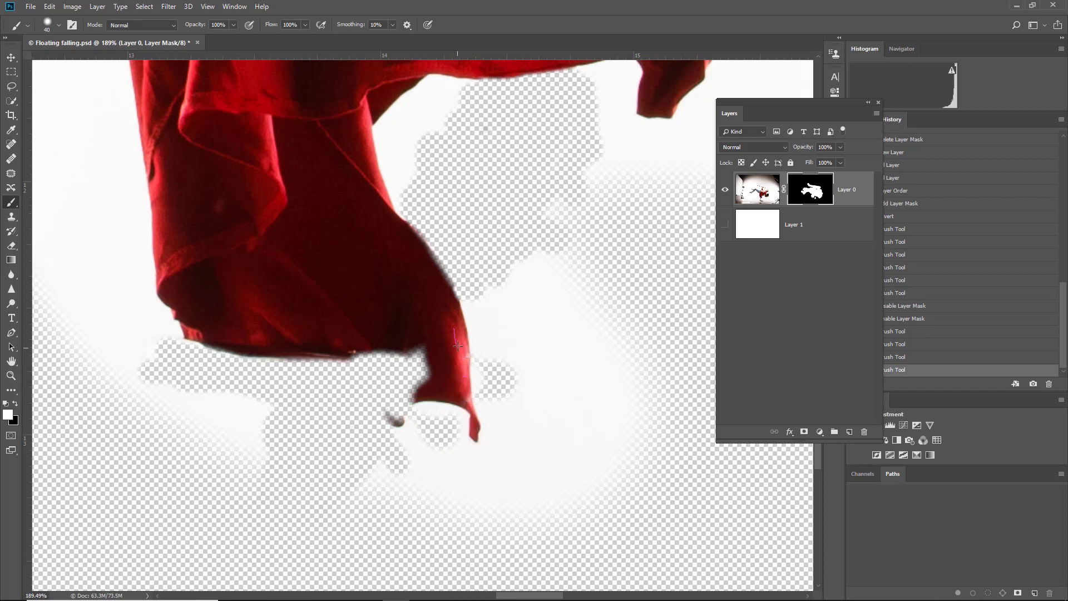
mouse_move(463, 406)
left_mouse_down()
mouse_move(420, 367)
mouse_move(401, 415)
mouse_move(385, 405)
mouse_move(395, 419)
left_mouse_up()
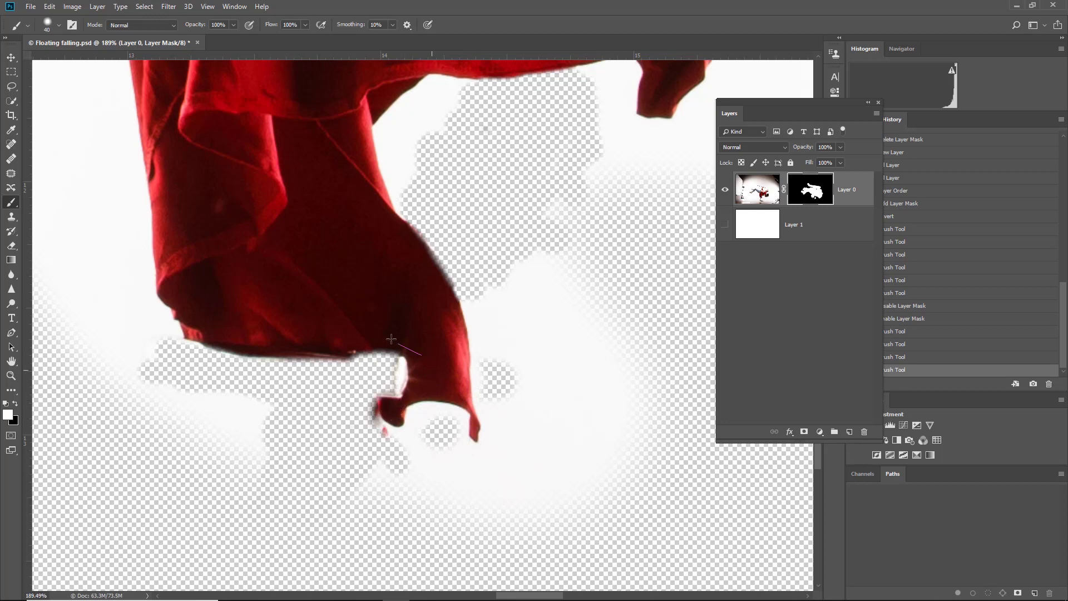
left_click_drag(391, 338, 359, 336)
- Mask out the stray fringe beside the jacket tail's lower corner with a size 20 black brush
key("x")
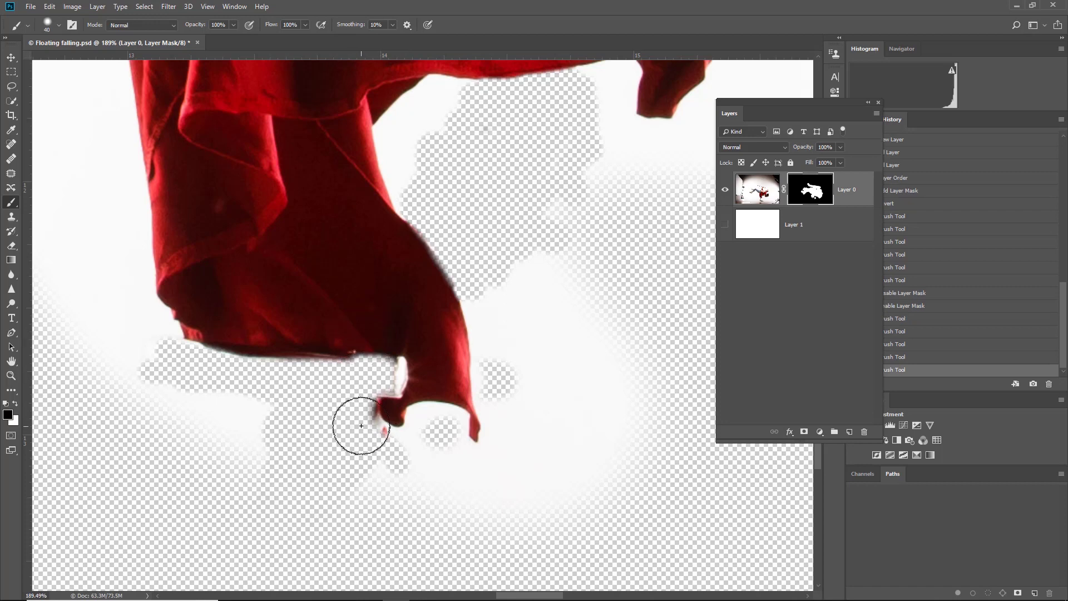
key("bracketleft")
key("bracketleft")
left_click(366, 406)
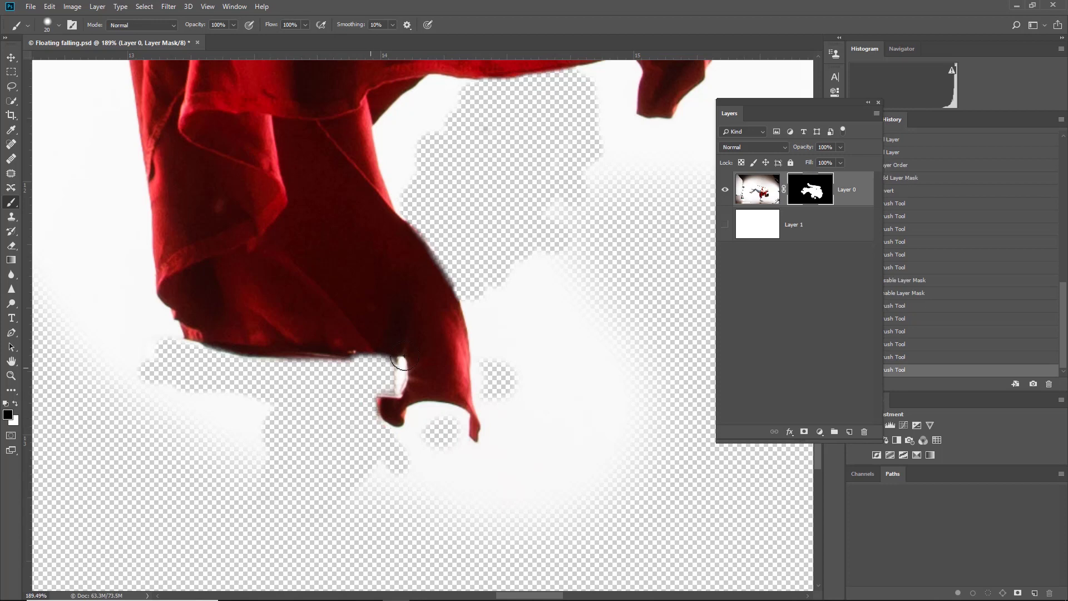
- Paint black with a size 45 brush to hide the leftover background between the cane, raised arm, chest and face
scroll(366, 406, "down", 8)
scroll(395, 374, "down", 3)
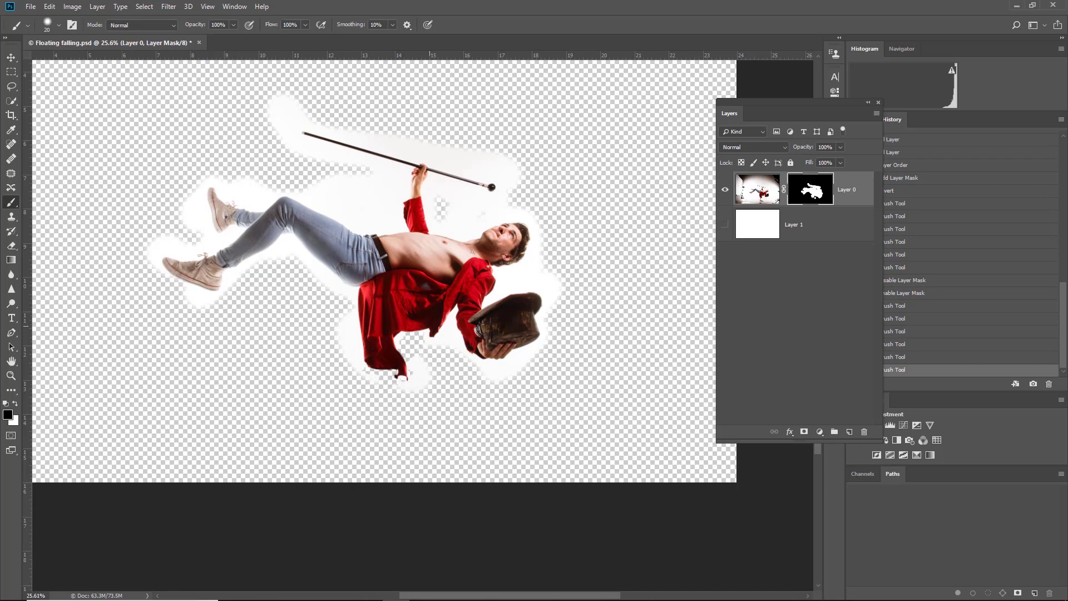
scroll(457, 217, "up", 5)
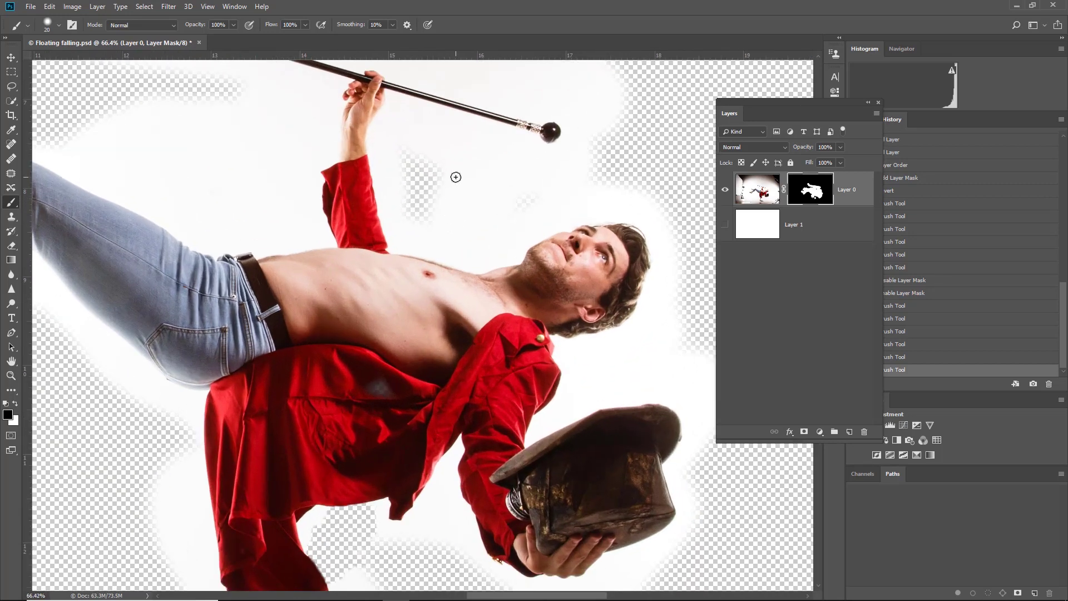
key("bracketright")
key("bracketright")
key("bracketright")
mouse_move(441, 175)
left_mouse_down()
mouse_move(472, 179)
mouse_move(434, 155)
mouse_move(497, 166)
mouse_move(408, 121)
mouse_move(397, 169)
mouse_move(396, 159)
mouse_move(442, 143)
mouse_move(400, 149)
mouse_move(407, 197)
mouse_move(491, 201)
mouse_move(462, 204)
mouse_move(501, 183)
mouse_move(437, 193)
mouse_move(469, 135)
mouse_move(566, 162)
mouse_move(476, 166)
mouse_move(470, 151)
mouse_move(430, 170)
mouse_move(549, 208)
mouse_move(544, 192)
mouse_move(483, 189)
mouse_move(590, 175)
mouse_move(593, 188)
mouse_move(474, 208)
mouse_move(485, 156)
left_mouse_up()
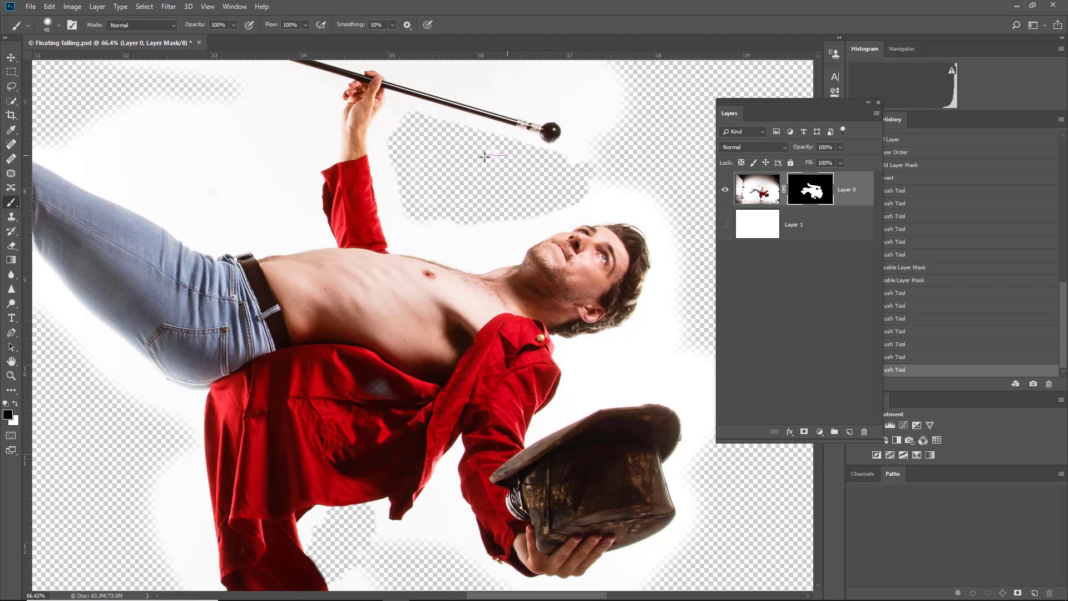
mouse_move(459, 242)
left_mouse_down()
mouse_move(523, 211)
mouse_move(436, 231)
mouse_move(422, 212)
left_mouse_up()
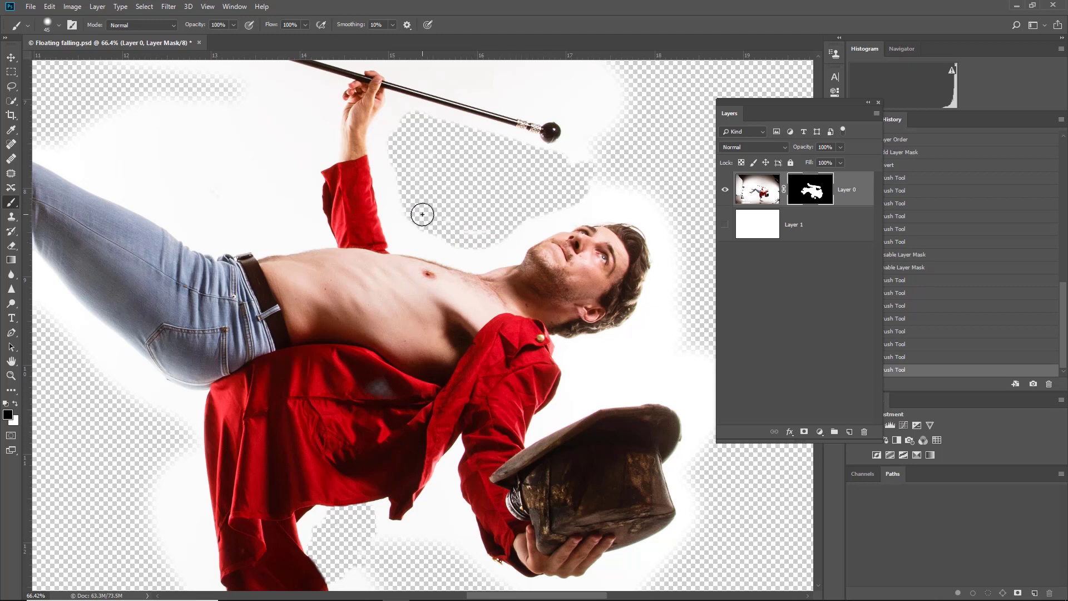
- Mask out the excess background around the cane's thin end with a size 90 black brush and show Layer 1 again
scroll(422, 212, "down", 5)
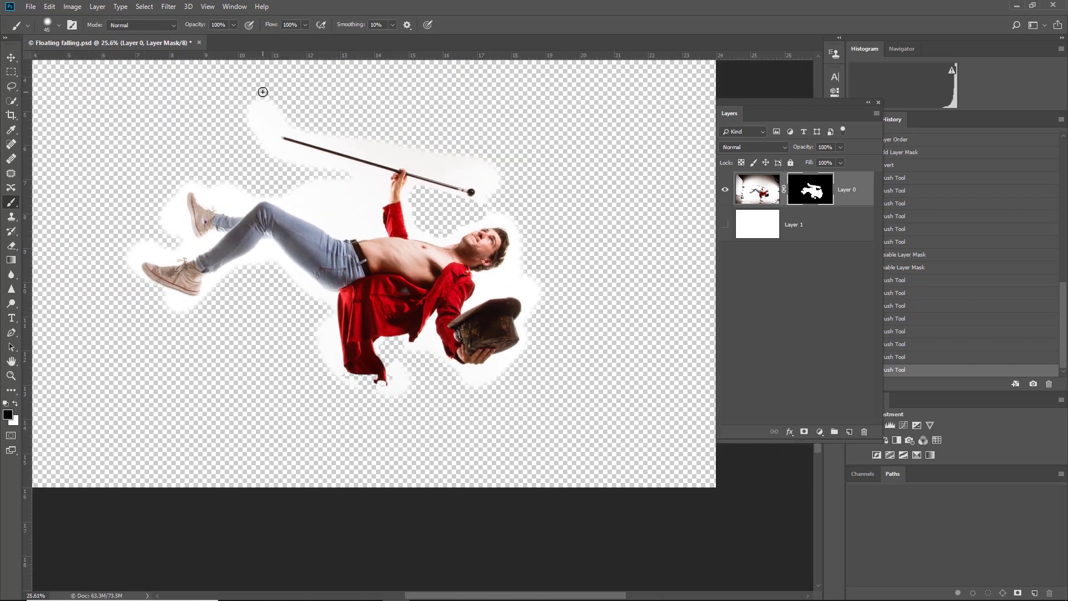
key("bracketright")
key("bracketright")
key("bracketright")
mouse_move(267, 100)
left_mouse_down()
mouse_move(255, 113)
mouse_move(269, 112)
mouse_move(266, 133)
left_mouse_up()
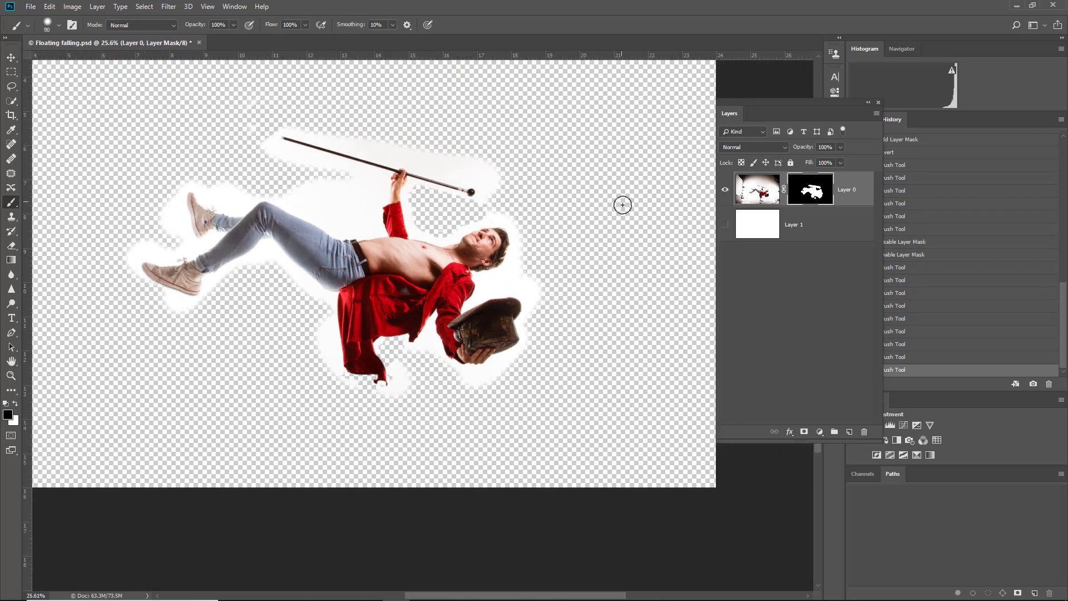
left_click(725, 224)
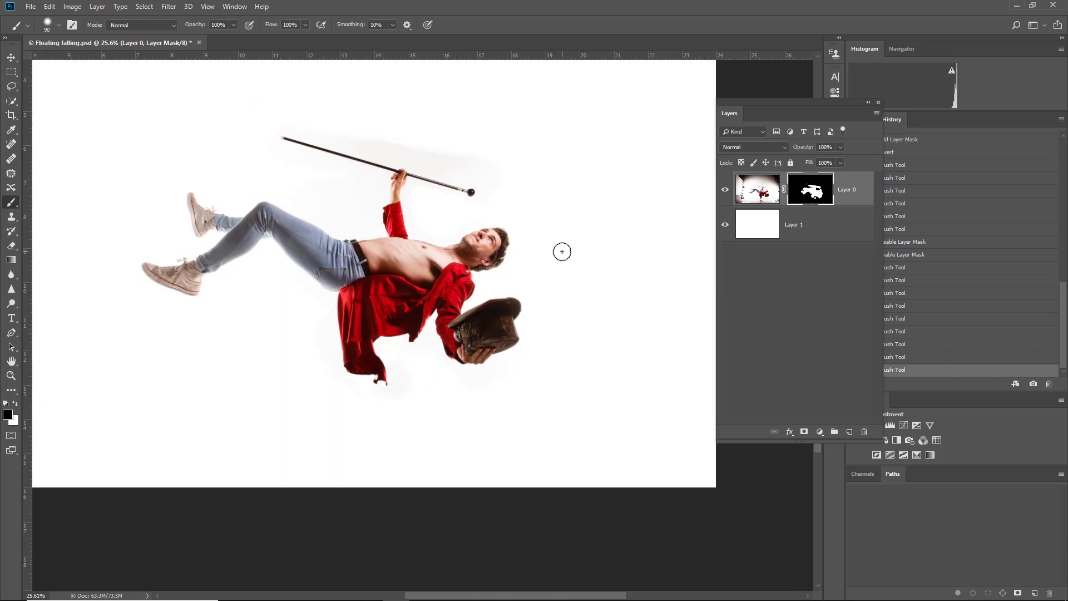
- Paint black on the Layer 0 mask to hide the excess background around the cane's knob
scroll(560, 251, "down", 1)
mouse_move(585, 282)
left_mouse_down()
mouse_move(515, 262)
mouse_move(589, 281)
mouse_move(477, 265)
mouse_move(534, 258)
mouse_move(554, 280)
left_mouse_up()
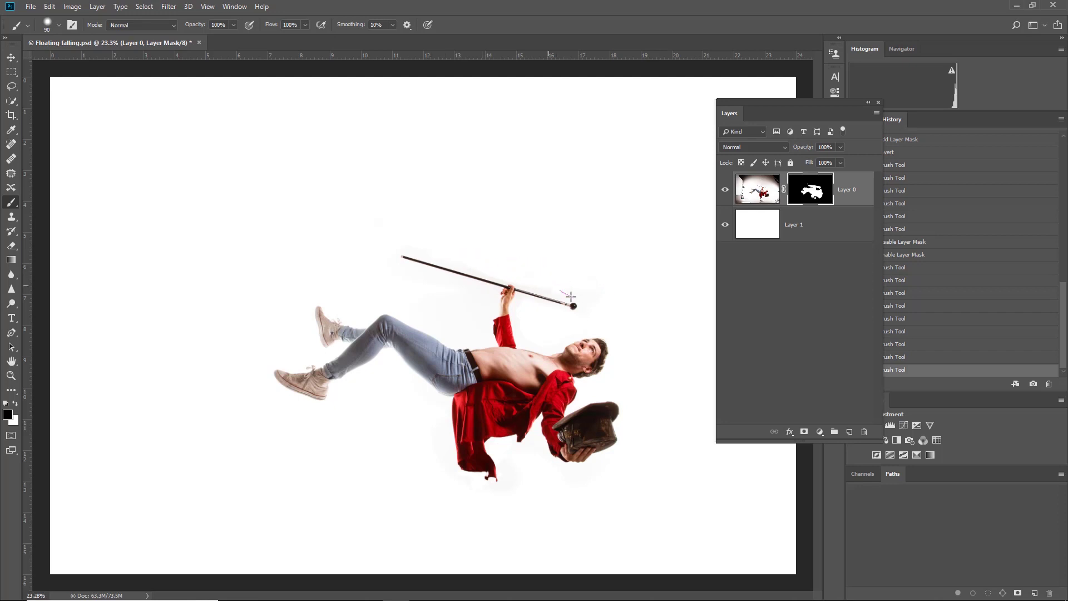
left_click(584, 327)
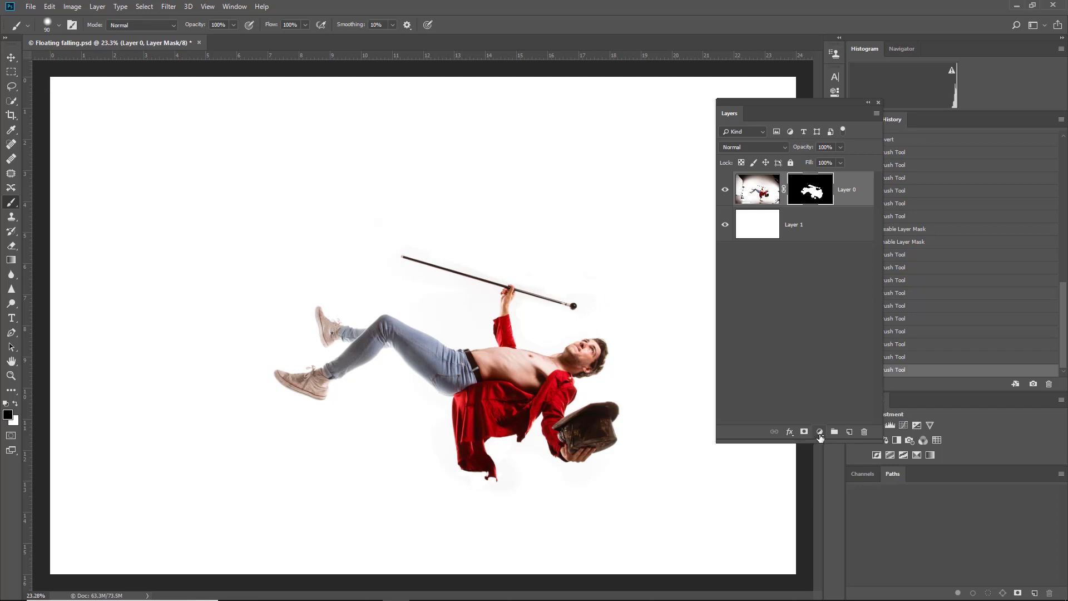
- Add a Levels adjustment layer above Layer 0 and set its white input level to 219
left_click(820, 433)
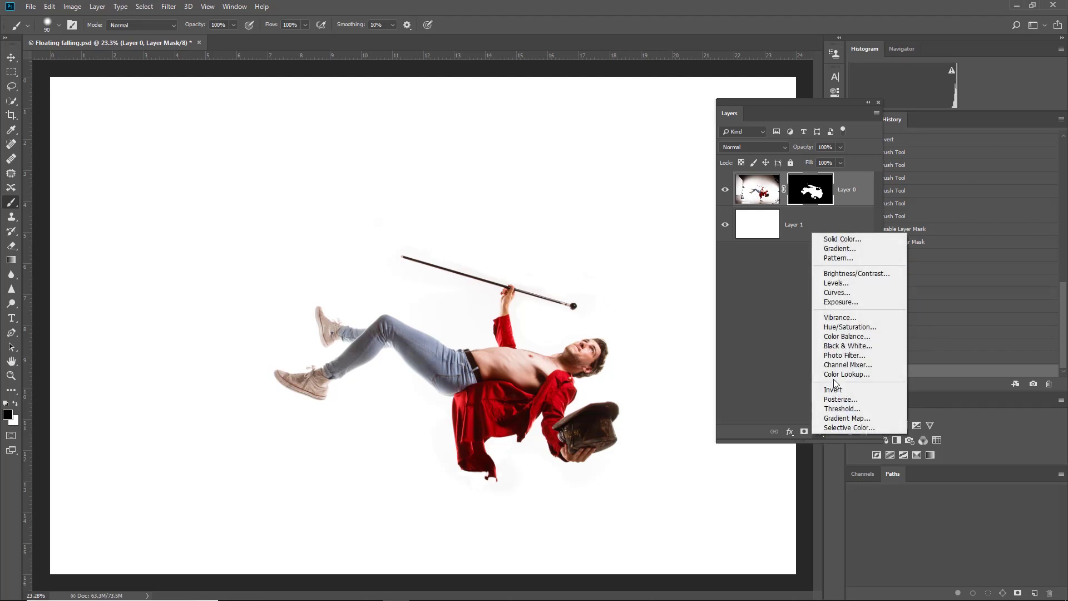
left_click(835, 284)
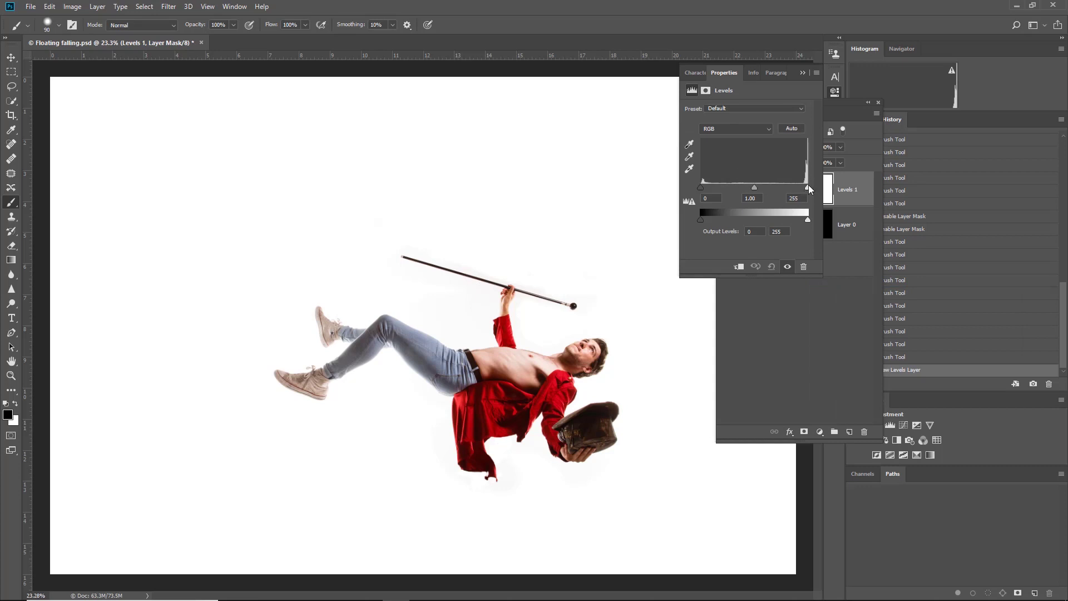
left_click_drag(809, 187, 790, 188)
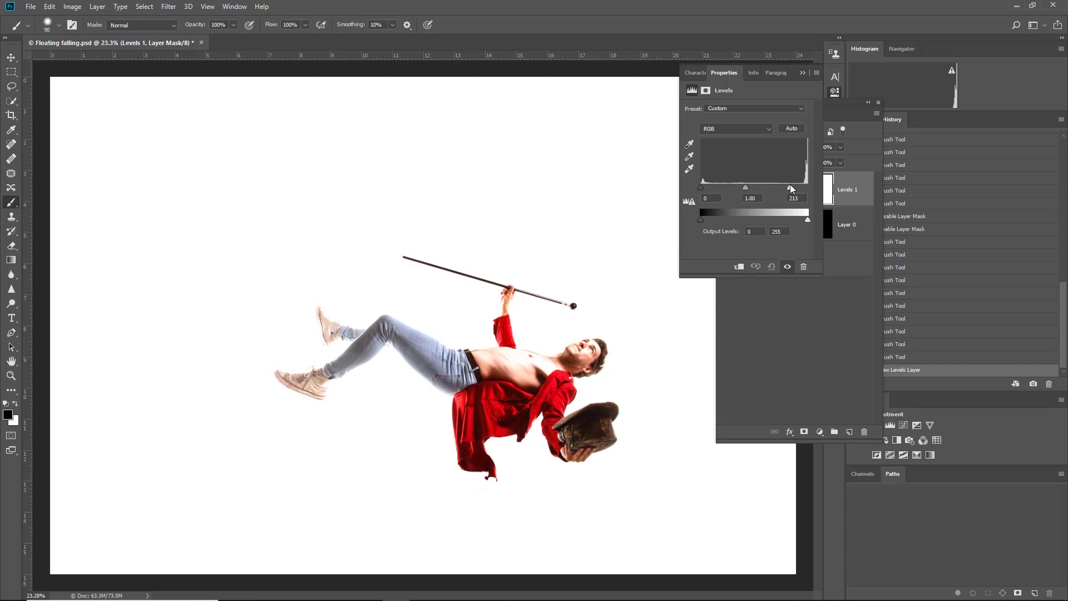
left_click_drag(792, 187, 792, 188)
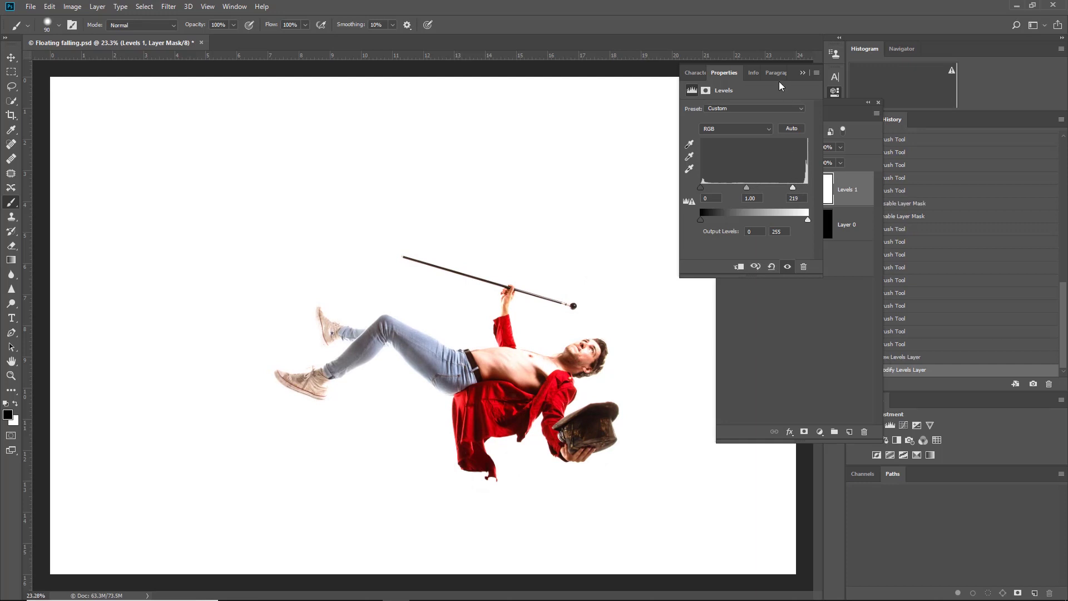
left_click(803, 72)
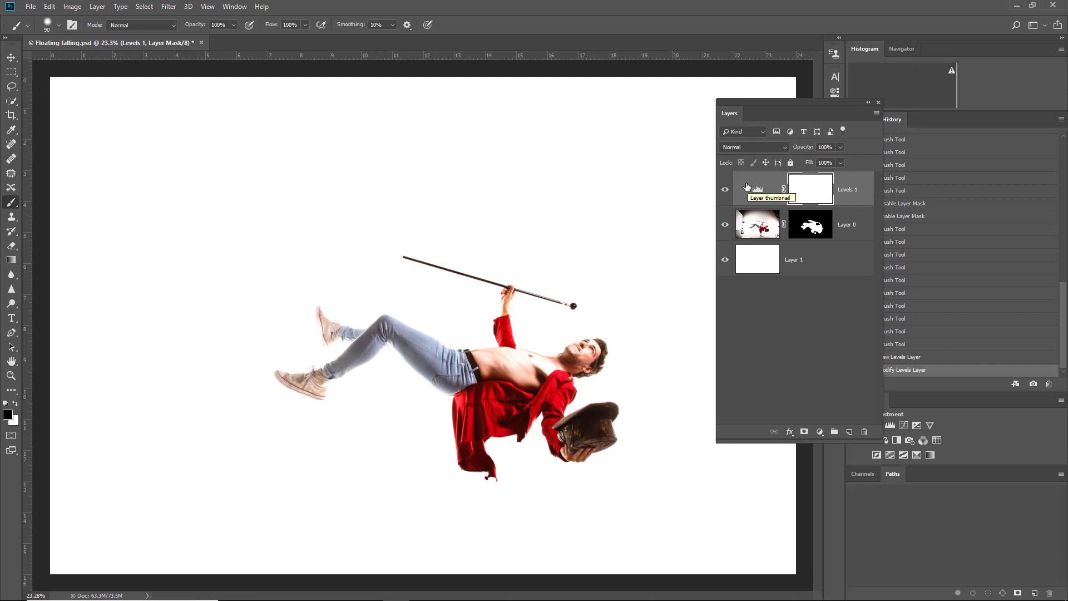
left_click(820, 433)
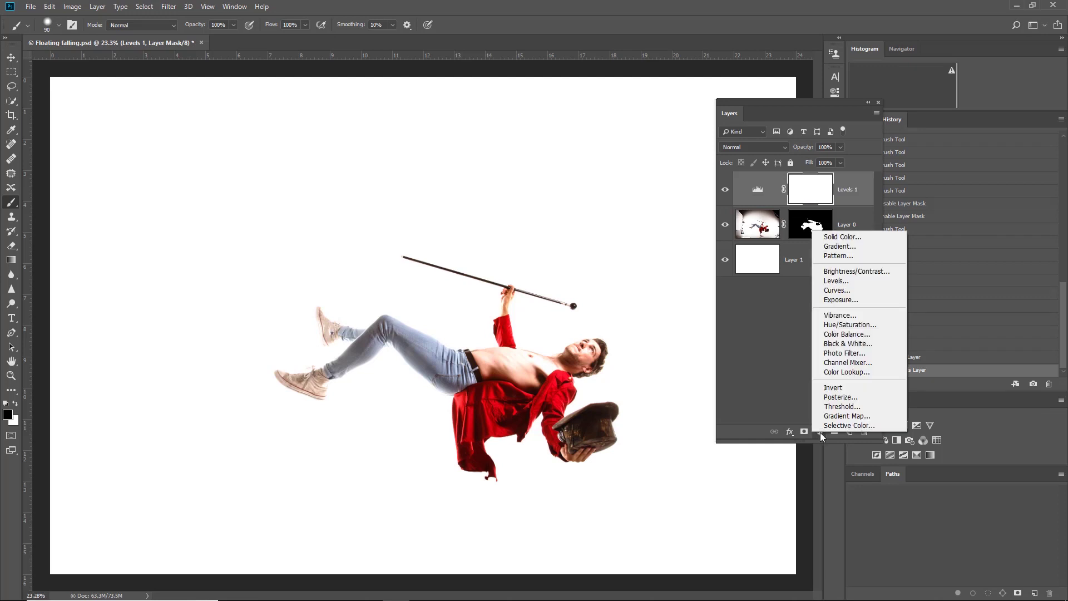
left_click(861, 345)
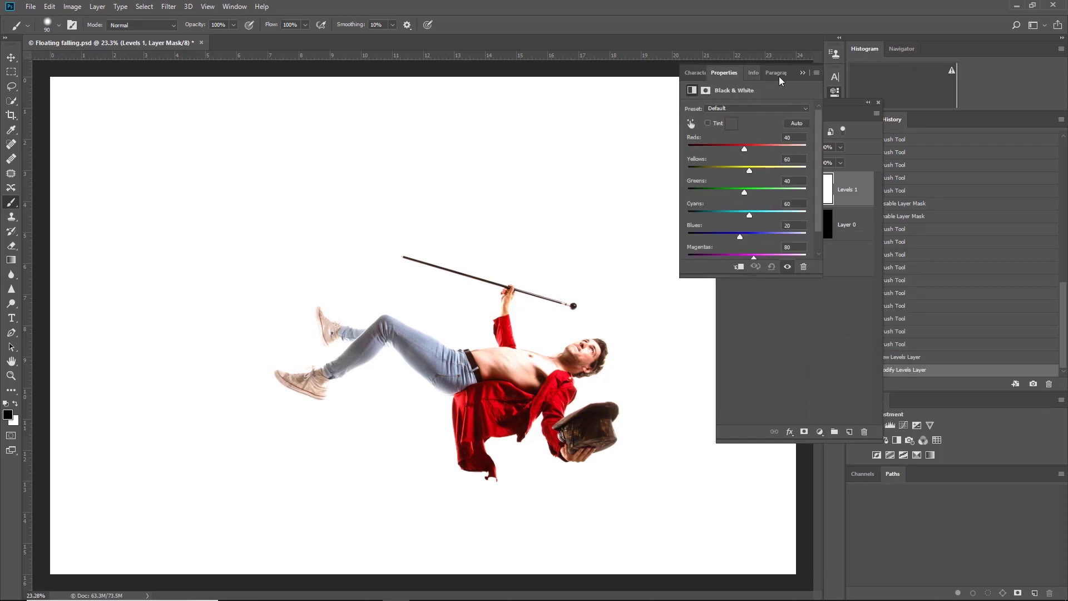
left_click_drag(842, 108, 769, 136)
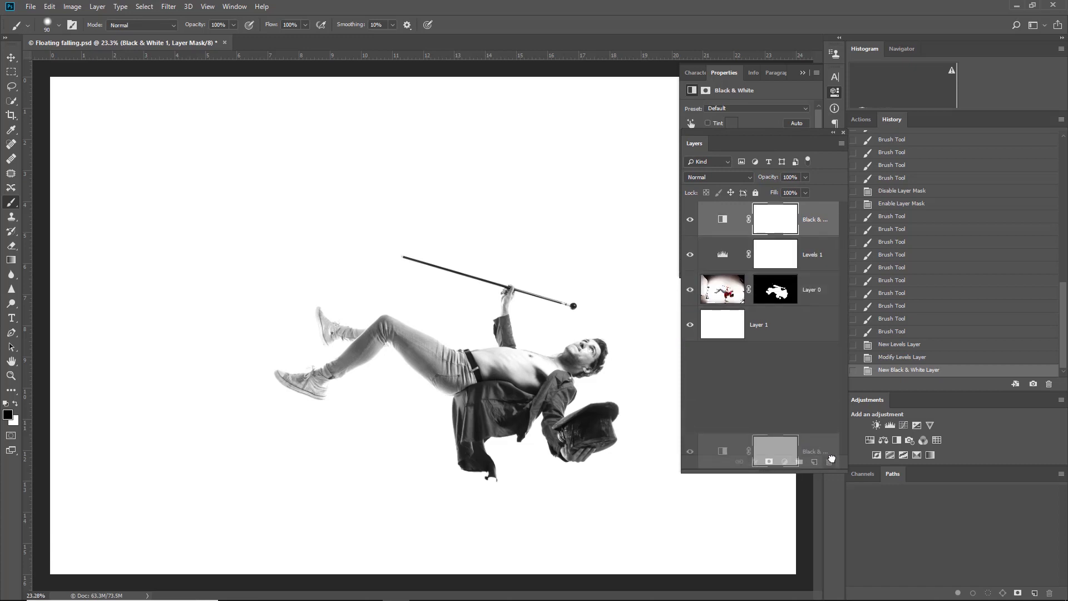
key("Delete")
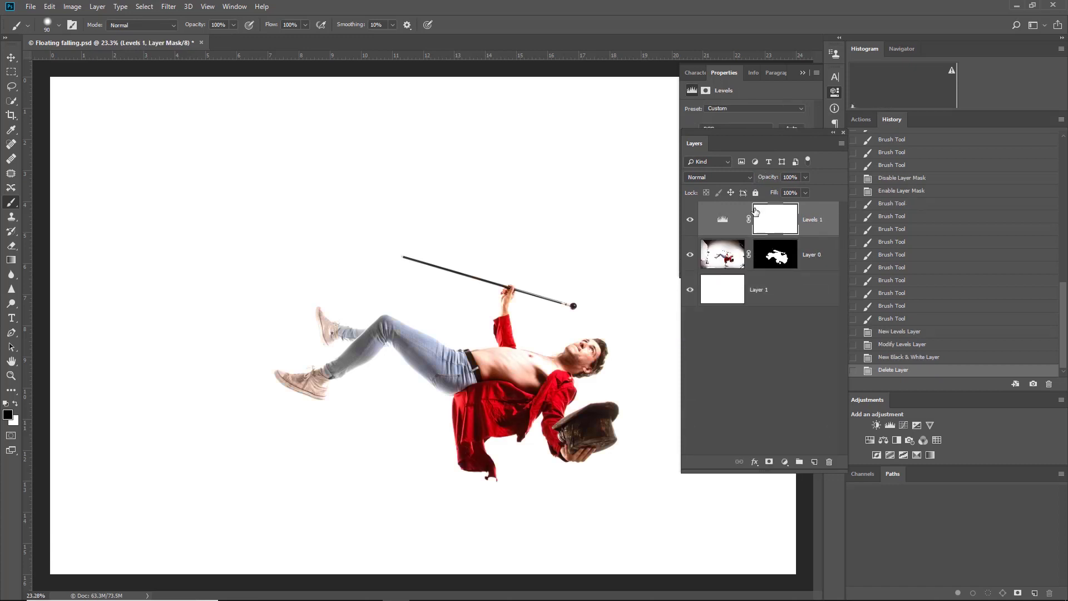
- Paint black with a size 90 brush on the Levels 1 mask over the face, neck and chest
left_click(769, 220)
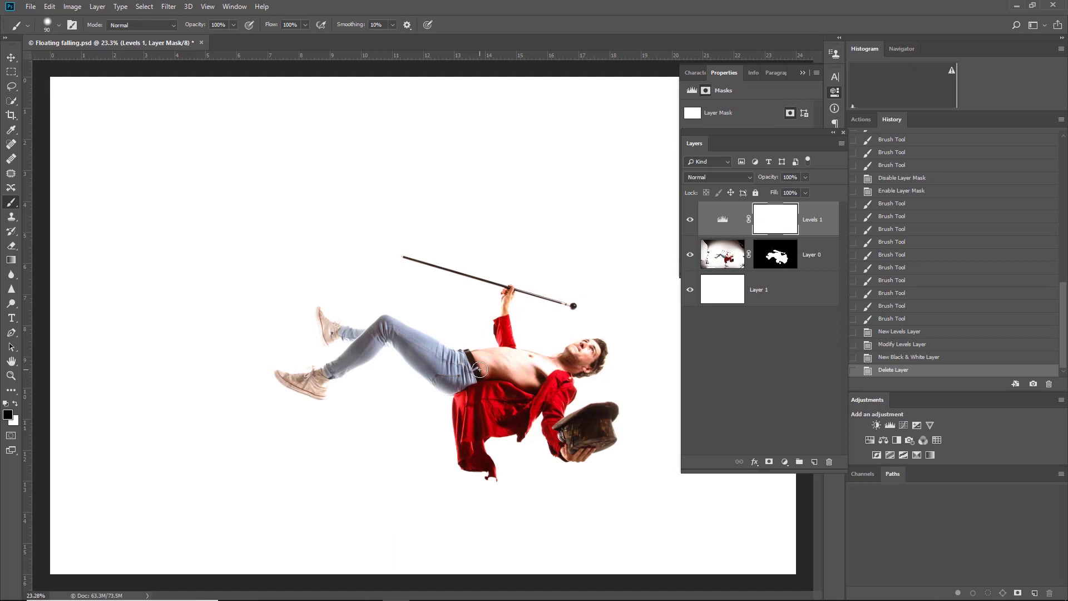
key("x")
key("x")
scroll(549, 363, "up", 5)
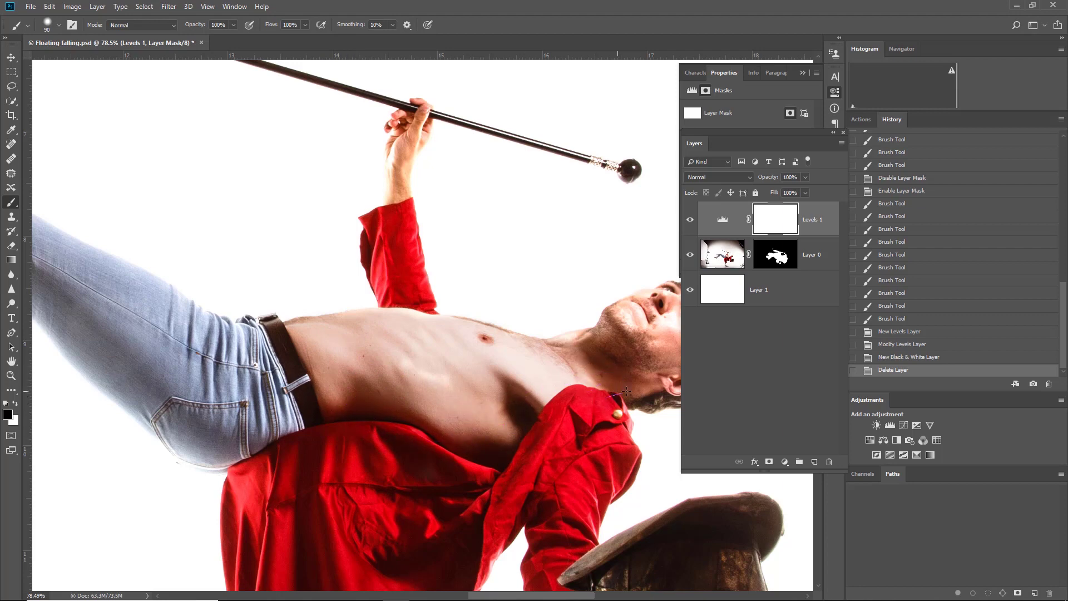
mouse_move(626, 391)
left_mouse_down()
mouse_move(508, 398)
mouse_move(557, 368)
left_mouse_up()
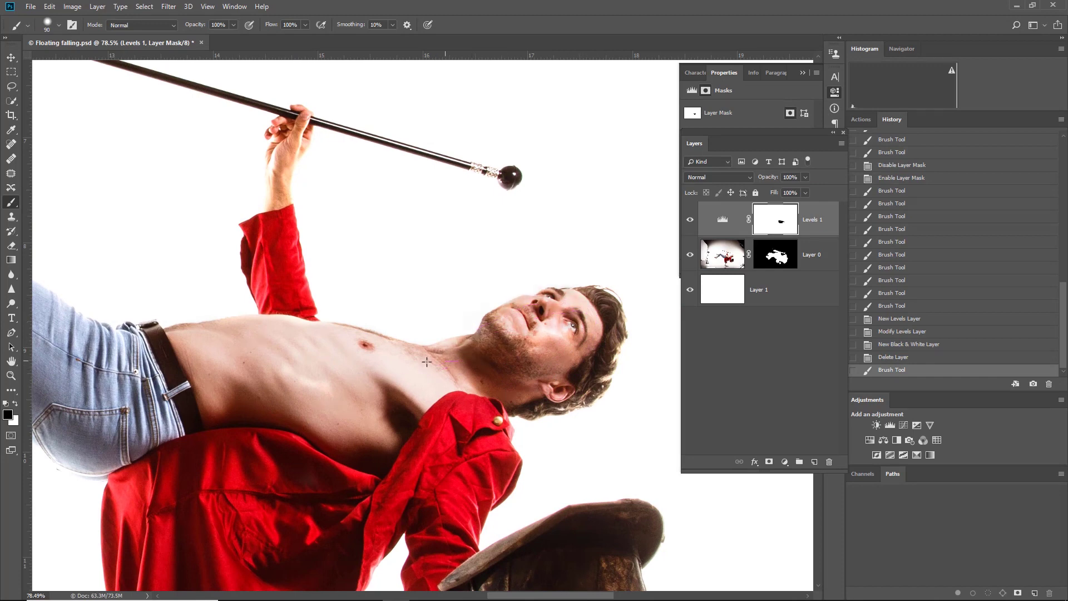
left_click_drag(303, 333, 286, 325)
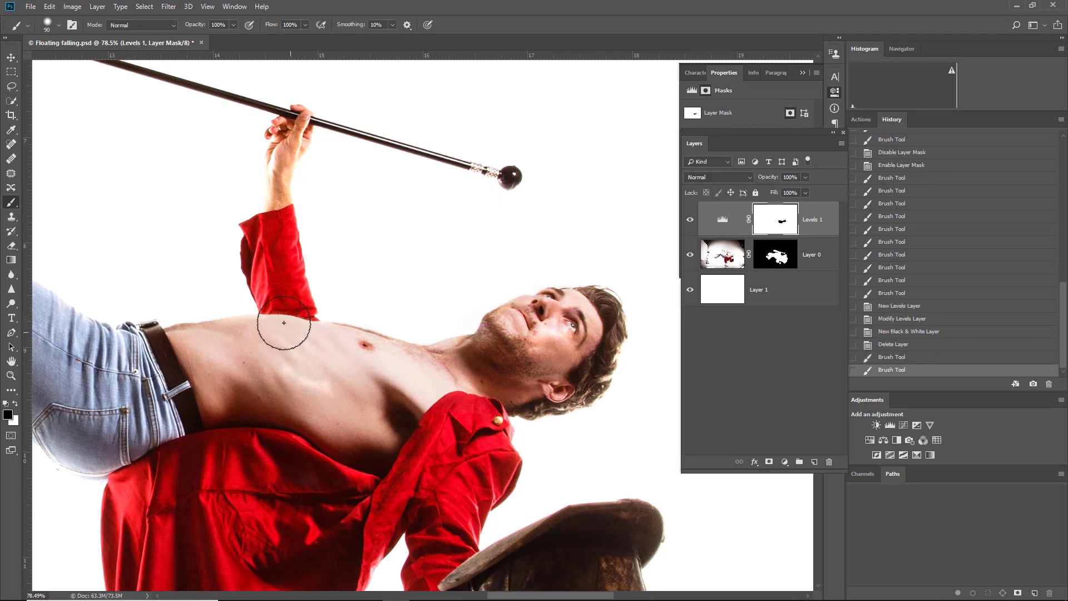
- Mask the Levels effect off the raised hand, forearm and lower abdomen with a size 70 soft black brush
key("bracketleft")
key("bracketleft")
right_click(276, 177)
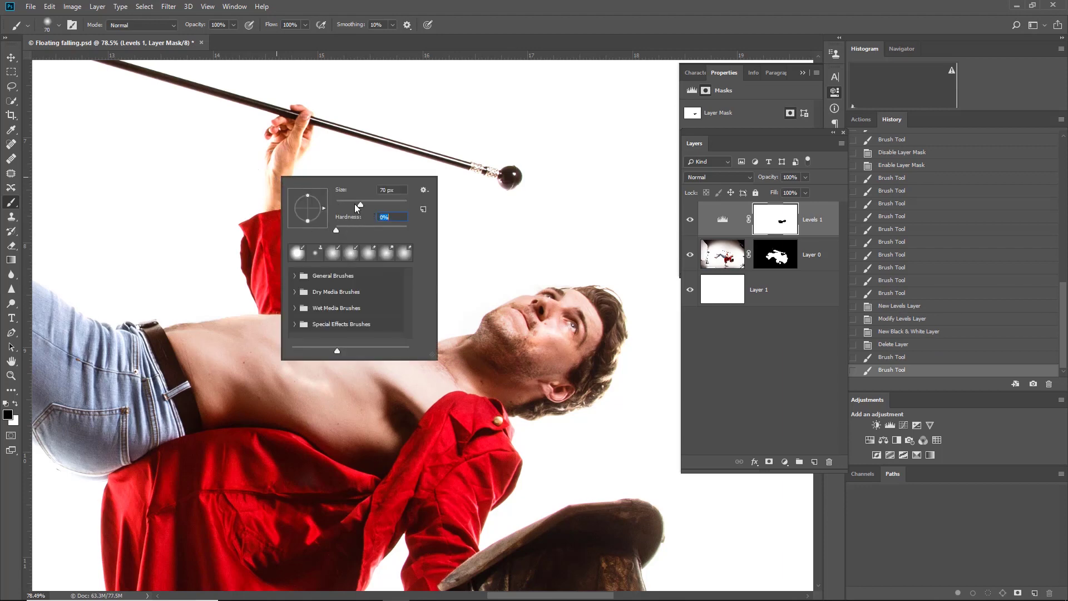
left_click(281, 183)
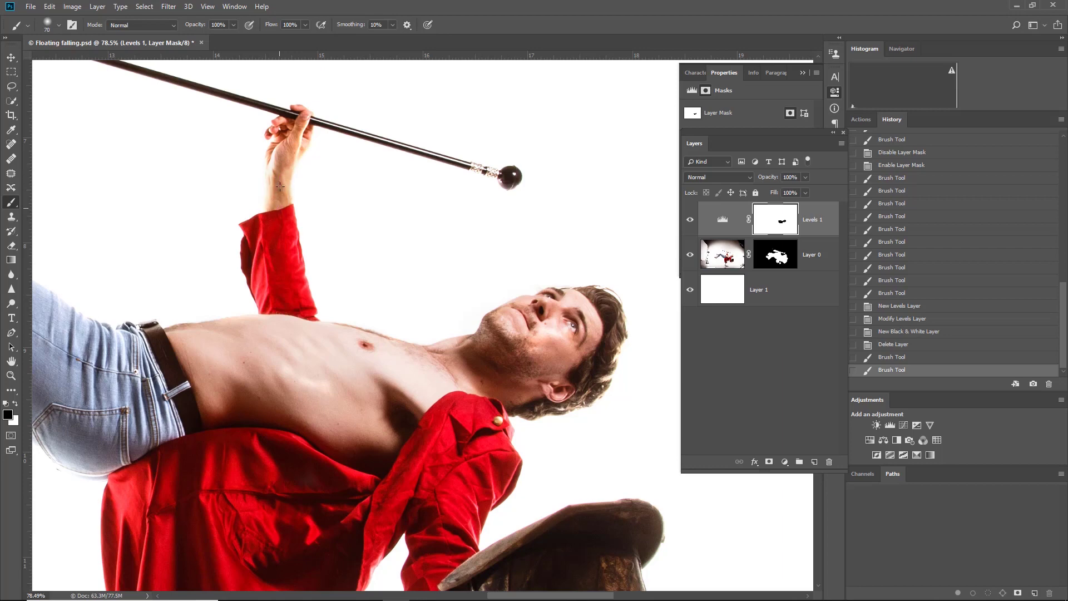
mouse_move(291, 114)
left_mouse_down()
mouse_move(281, 258)
mouse_move(269, 227)
mouse_move(251, 237)
mouse_move(265, 250)
mouse_move(298, 350)
left_mouse_up()
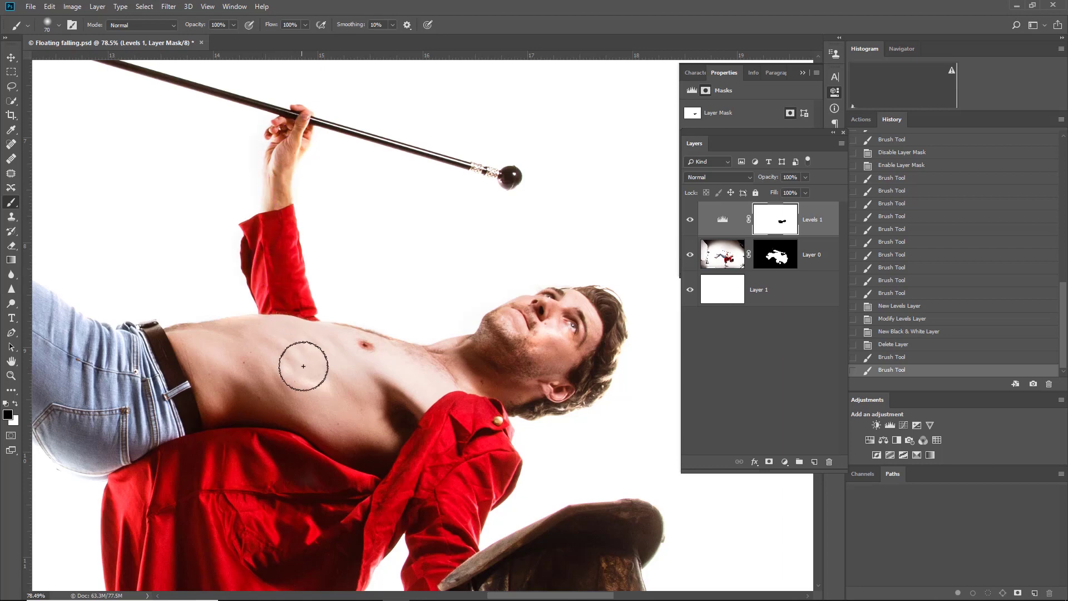
left_click_drag(235, 403, 239, 405)
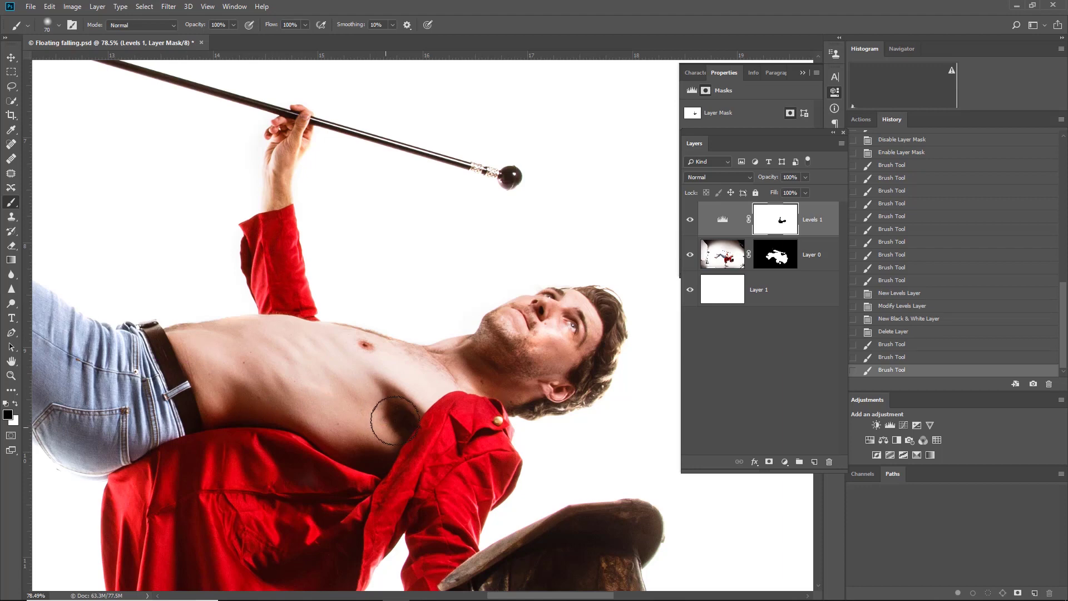
- Paint black on the Levels 1 mask over the remaining torso skin and the hand holding the hat
mouse_move(572, 354)
left_mouse_down()
mouse_move(620, 309)
mouse_move(615, 357)
mouse_move(529, 411)
mouse_move(483, 416)
left_mouse_up()
left_click_drag(486, 401, 535, 304)
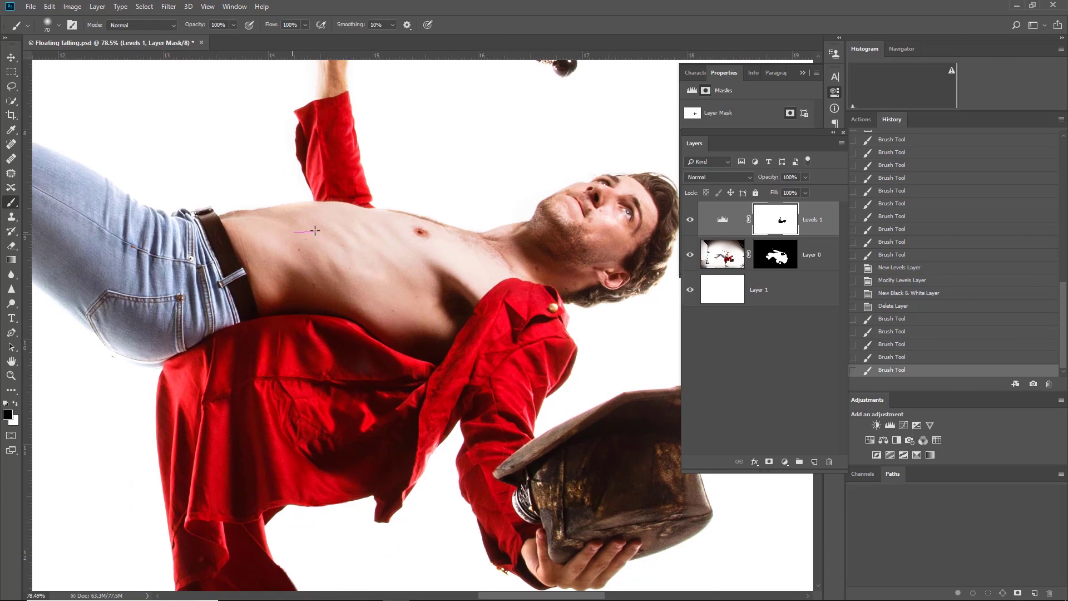
left_click(551, 428)
left_click_drag(535, 398, 470, 297)
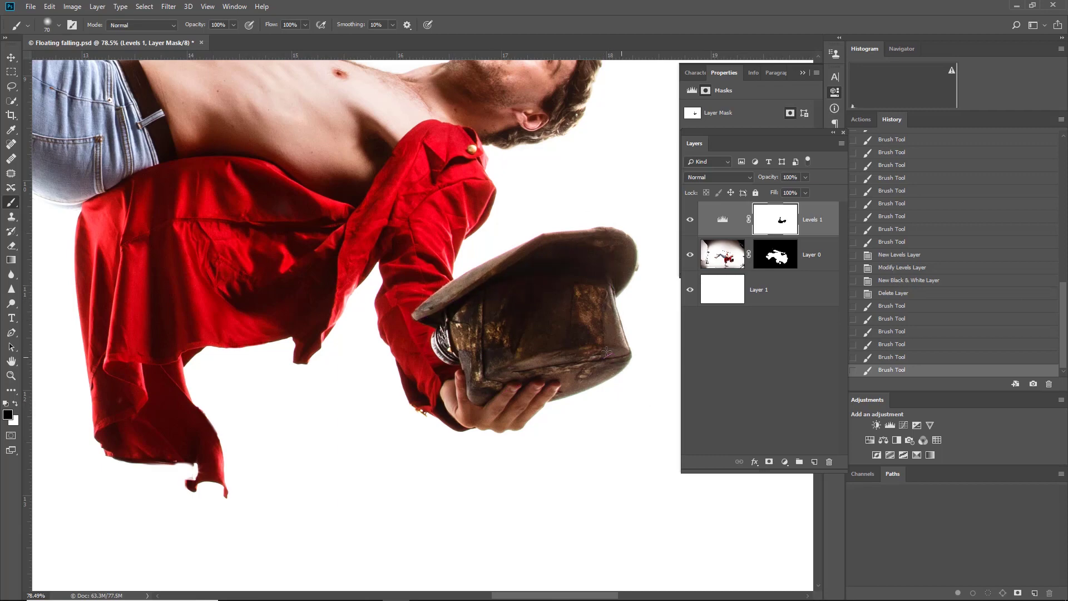
left_click(426, 308)
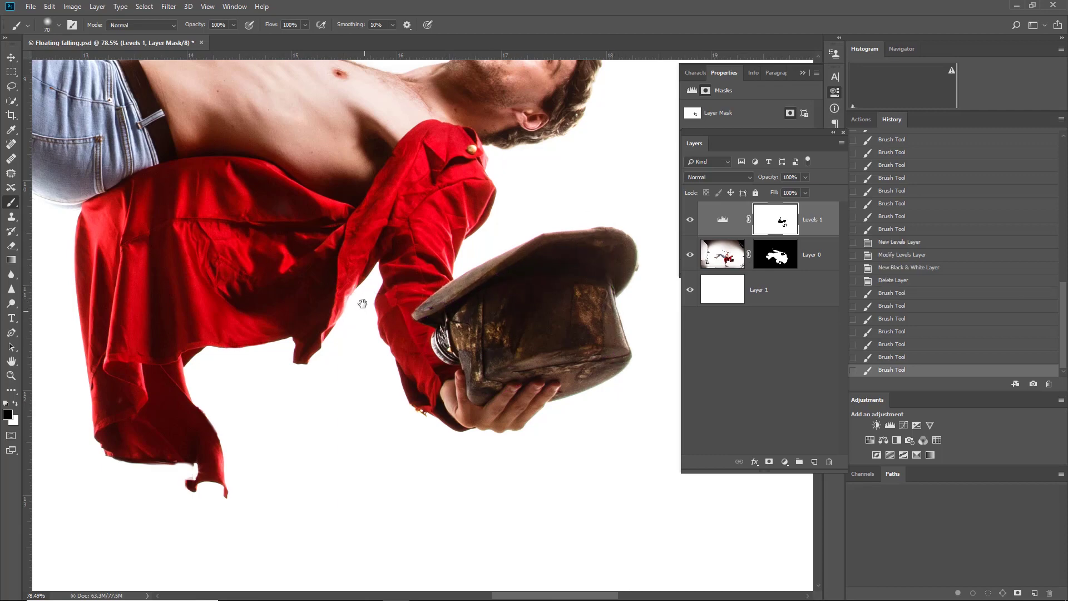
- Add a Hue/Saturation adjustment layer above Levels 1 and lower the saturation of the Reds to about -56
scroll(358, 302, "down", 3)
scroll(335, 290, "down", 1)
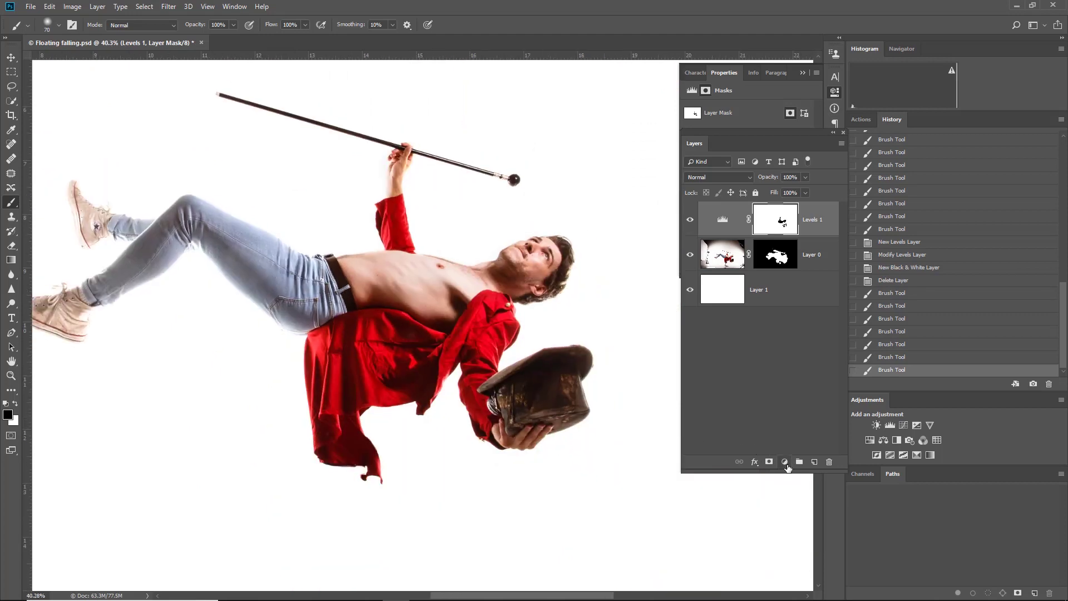
left_click(786, 463)
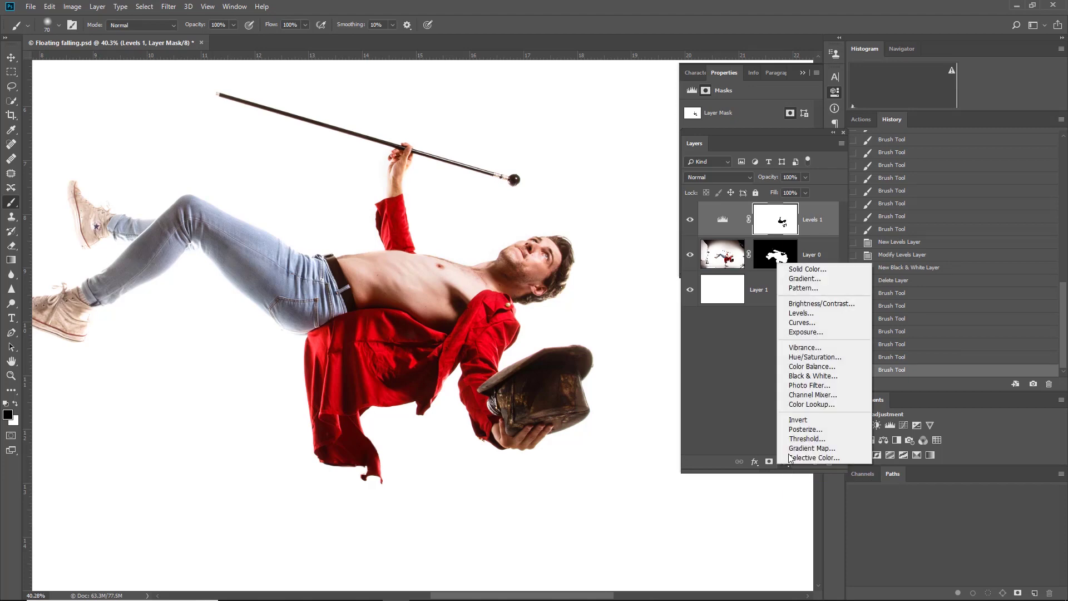
left_click(814, 357)
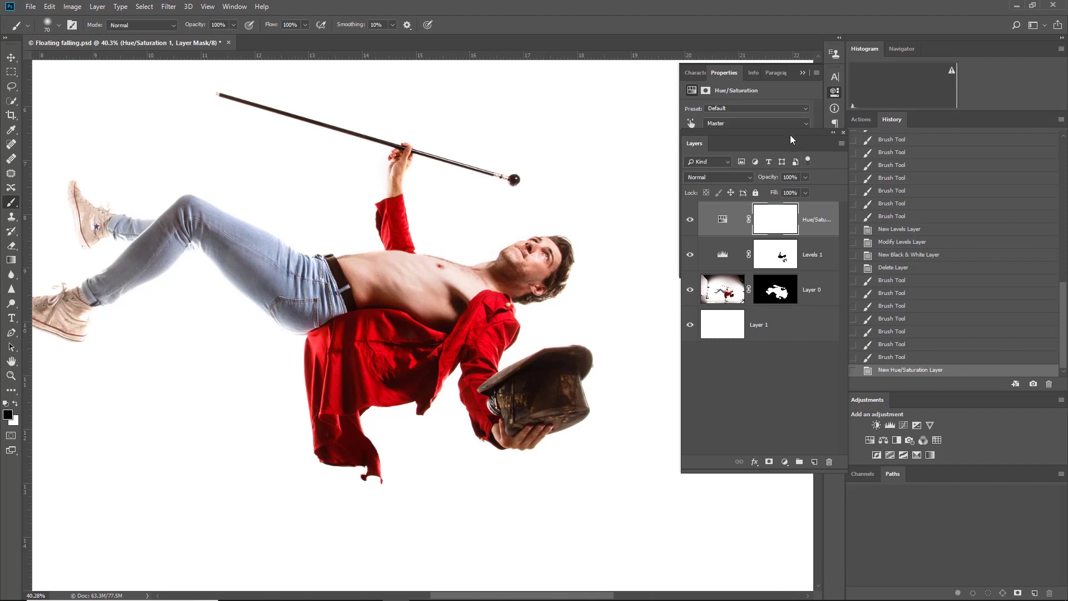
left_click_drag(793, 139, 784, 279)
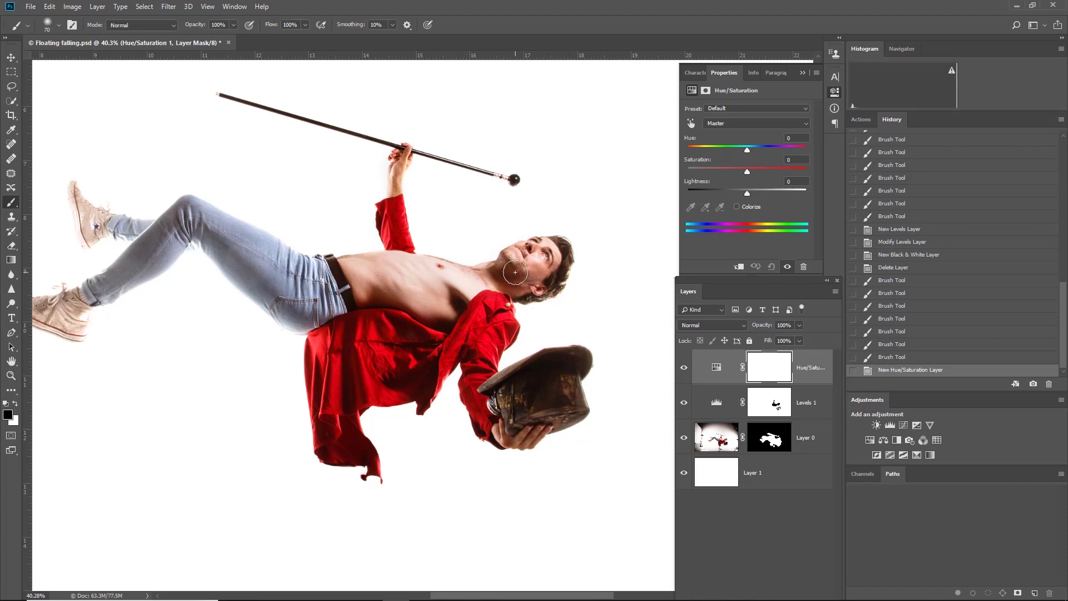
left_click(729, 124)
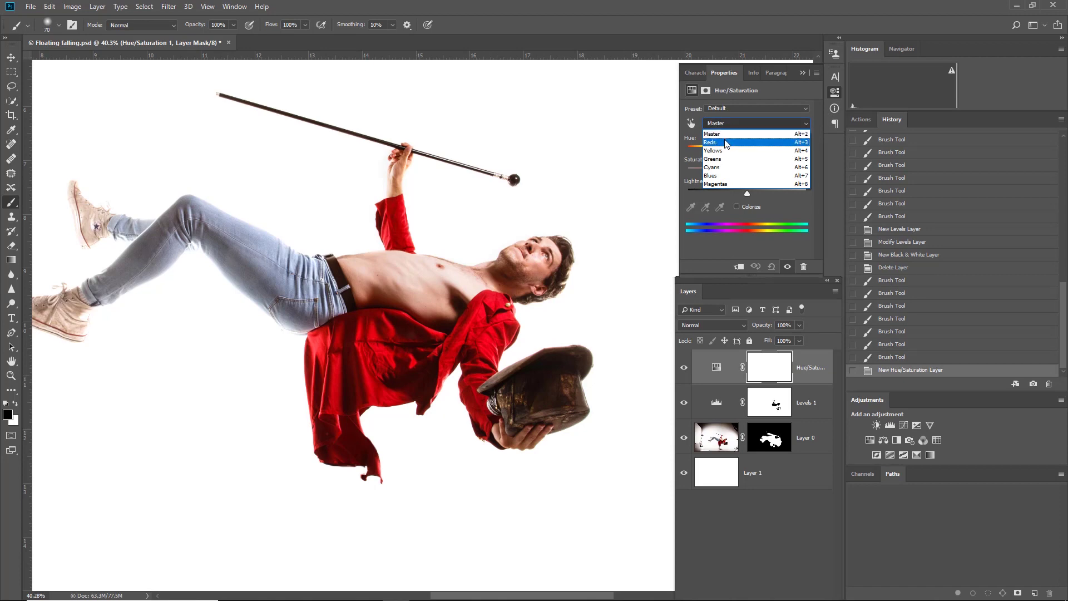
left_click(725, 143)
left_click_drag(740, 170, 716, 178)
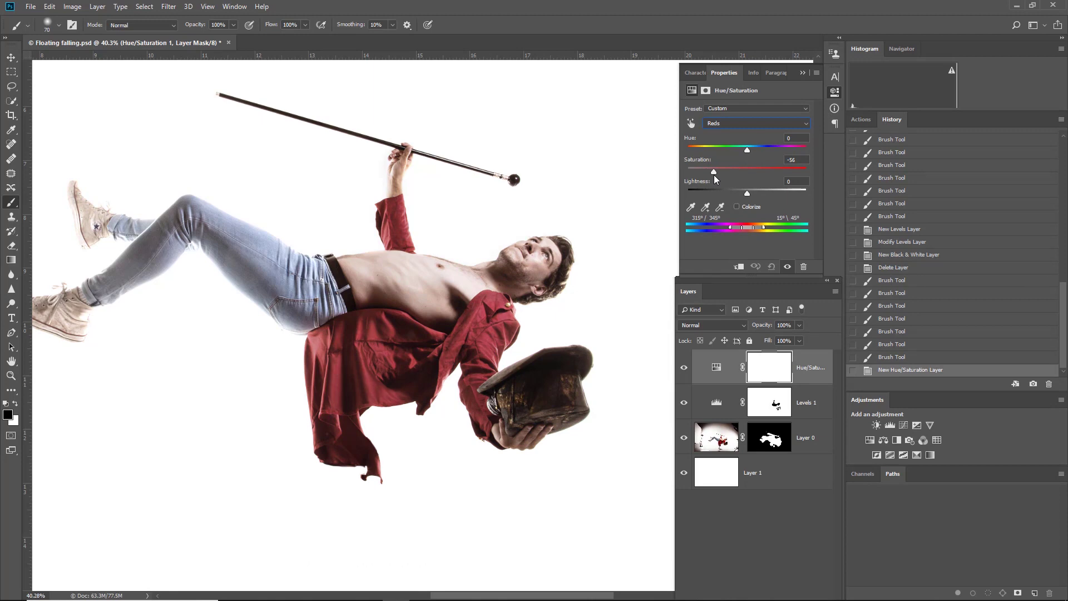
left_click_drag(716, 177, 716, 177)
- Replace the Hue/Saturation layer's mask with the mask from Levels 1
left_click(772, 399)
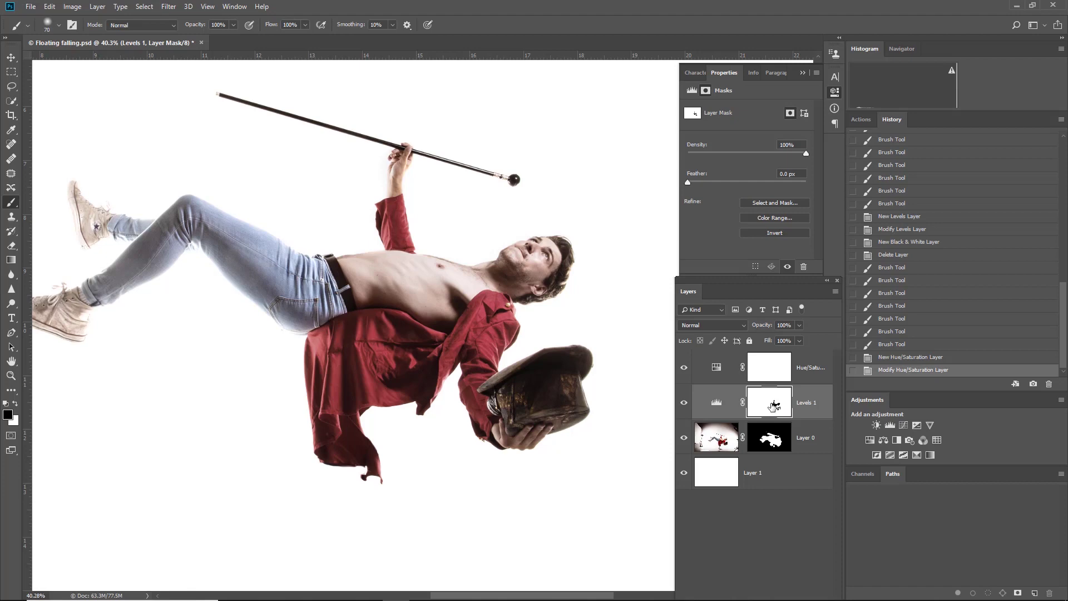
left_click_drag(774, 404, 770, 370)
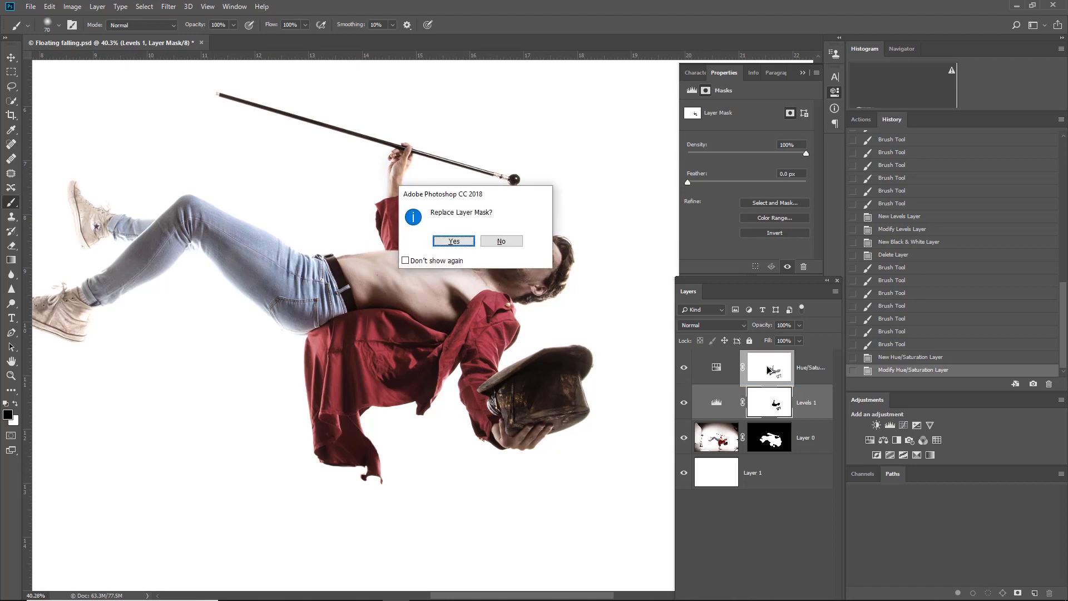
left_click(455, 241)
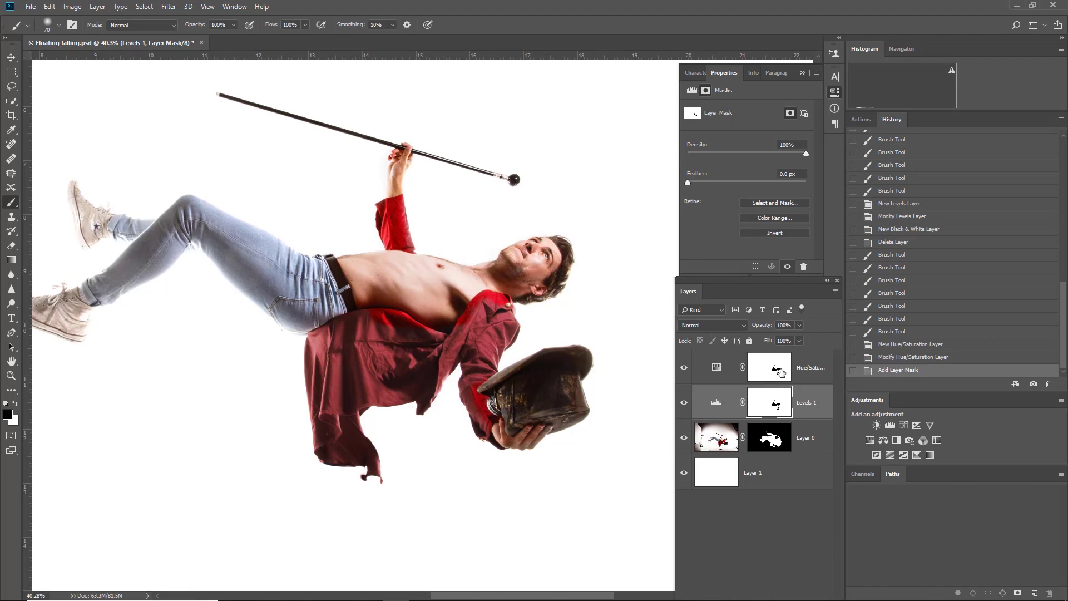
- Paint white on the Hue/Saturation mask over the bright red shirt patches along the torso, collar and raised sleeve
key("alt+bracketright")
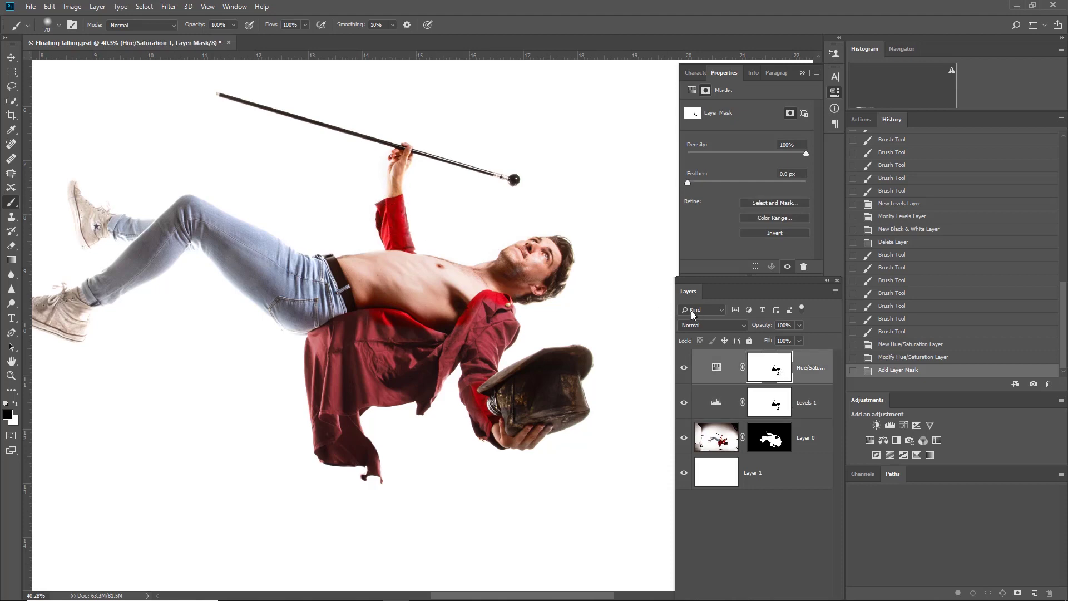
key("x")
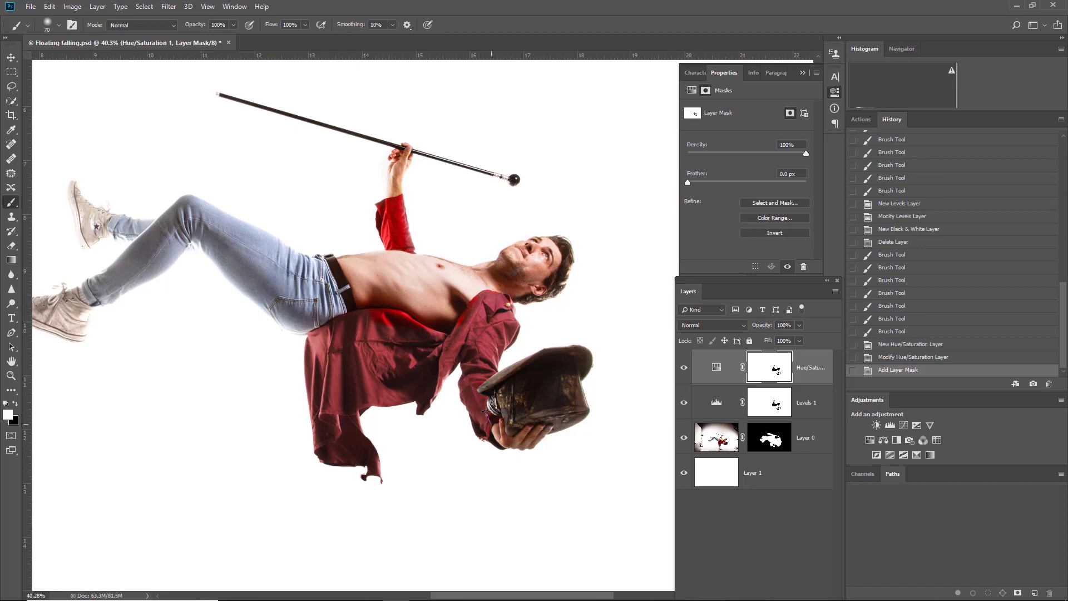
left_click_drag(379, 317, 409, 324)
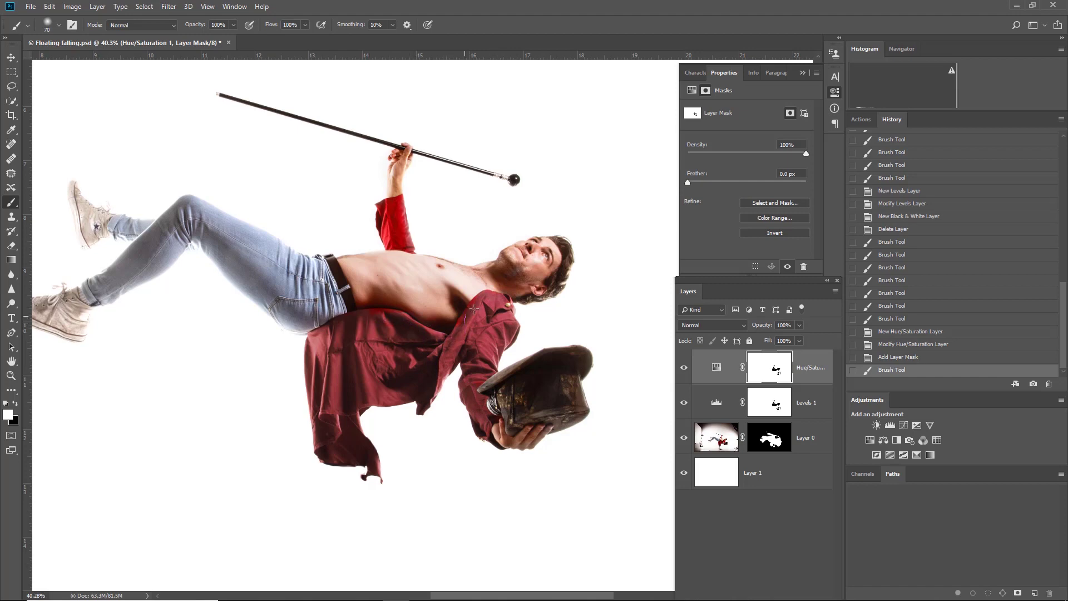
left_click_drag(469, 325, 429, 264)
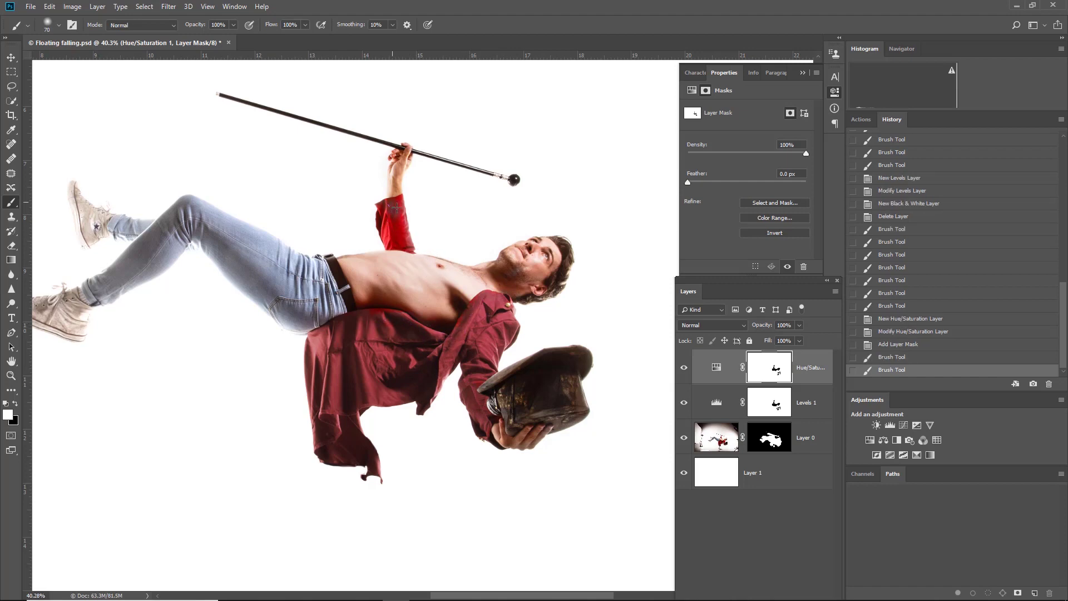
mouse_move(375, 225)
left_mouse_down()
mouse_move(405, 240)
mouse_move(406, 227)
left_mouse_up()
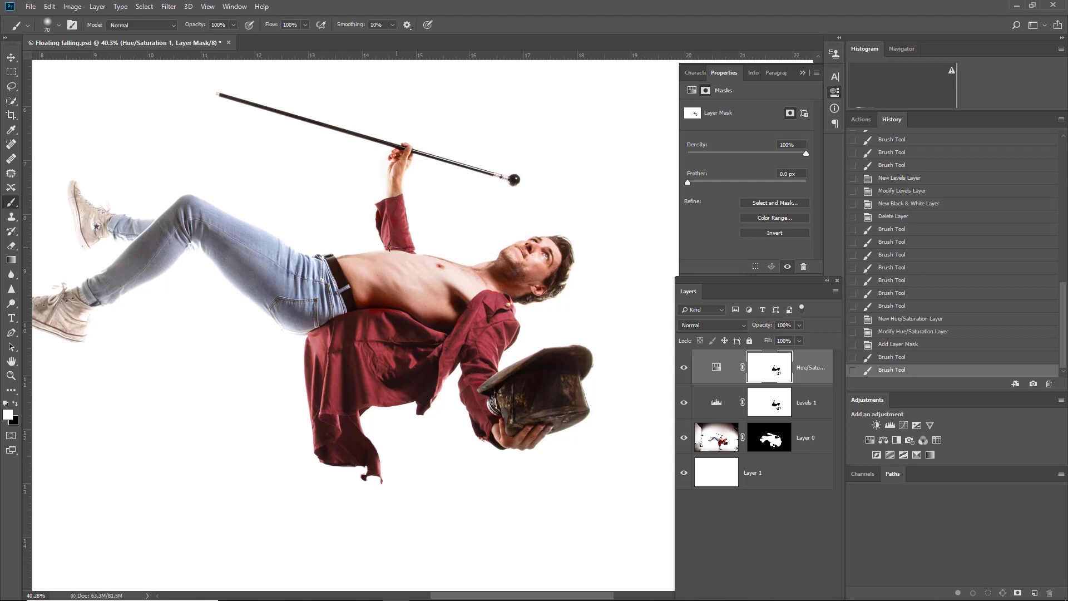
left_click_drag(380, 206, 381, 208)
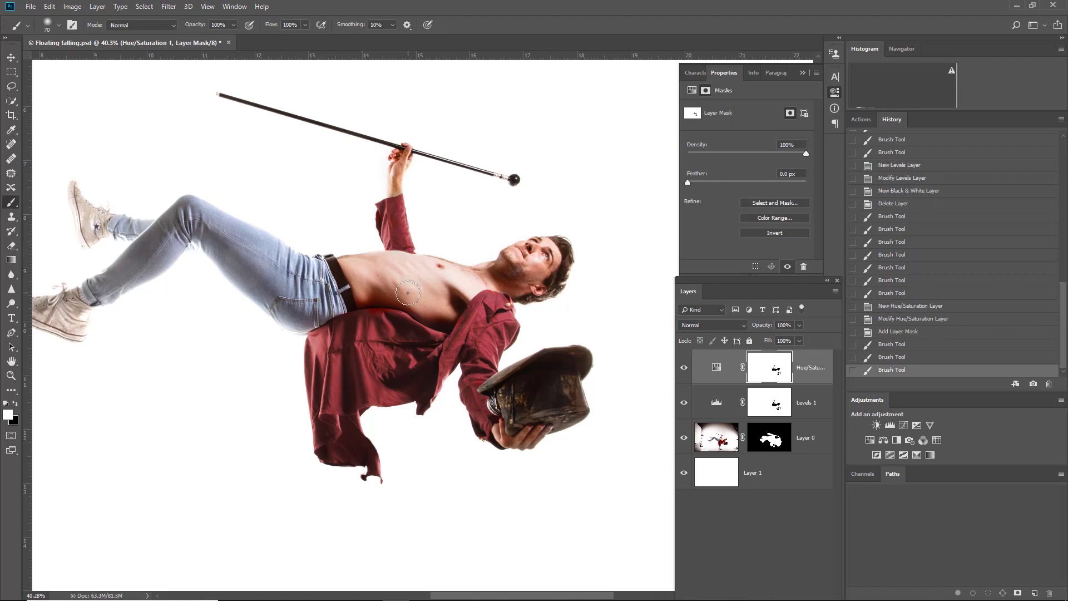
scroll(417, 301, "down", 2)
scroll(417, 301, "down", 1)
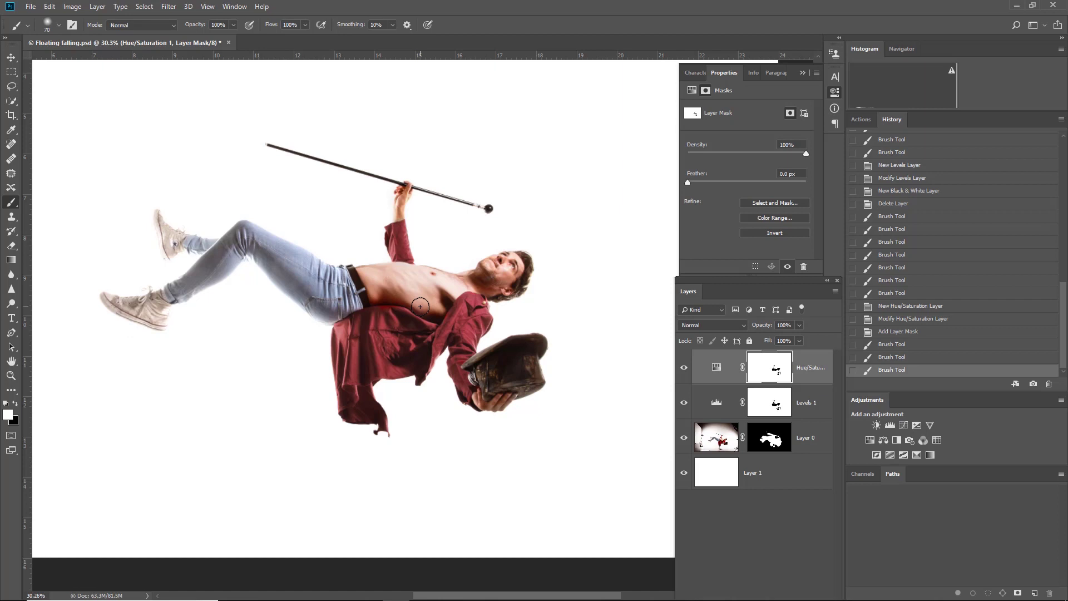
- Unlink and relink the masks of the Hue/Saturation layer and Layer 0
left_click(743, 371)
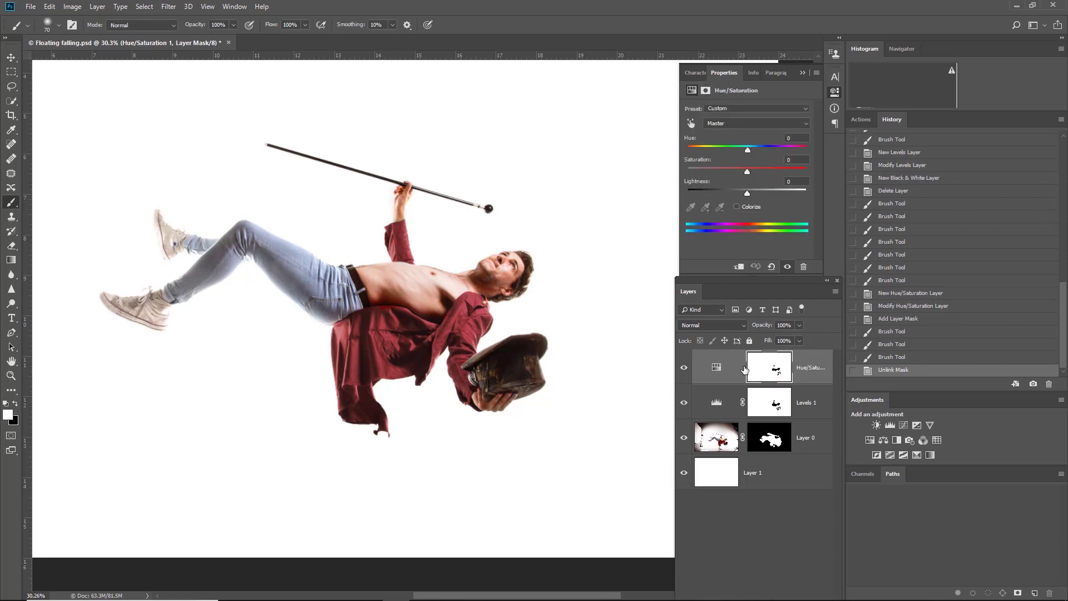
left_click(743, 370)
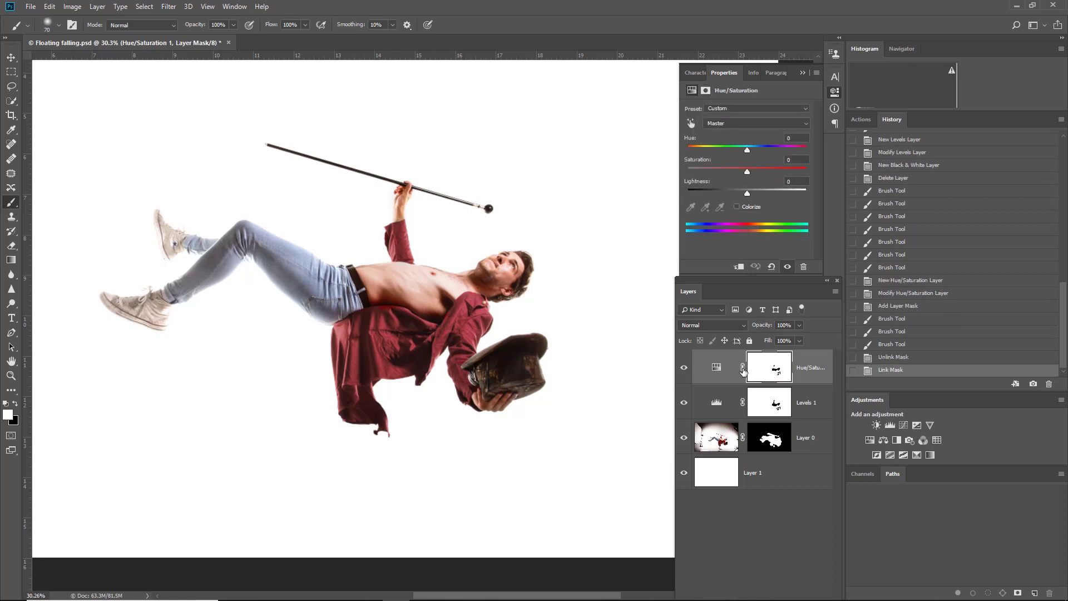
left_click(742, 438)
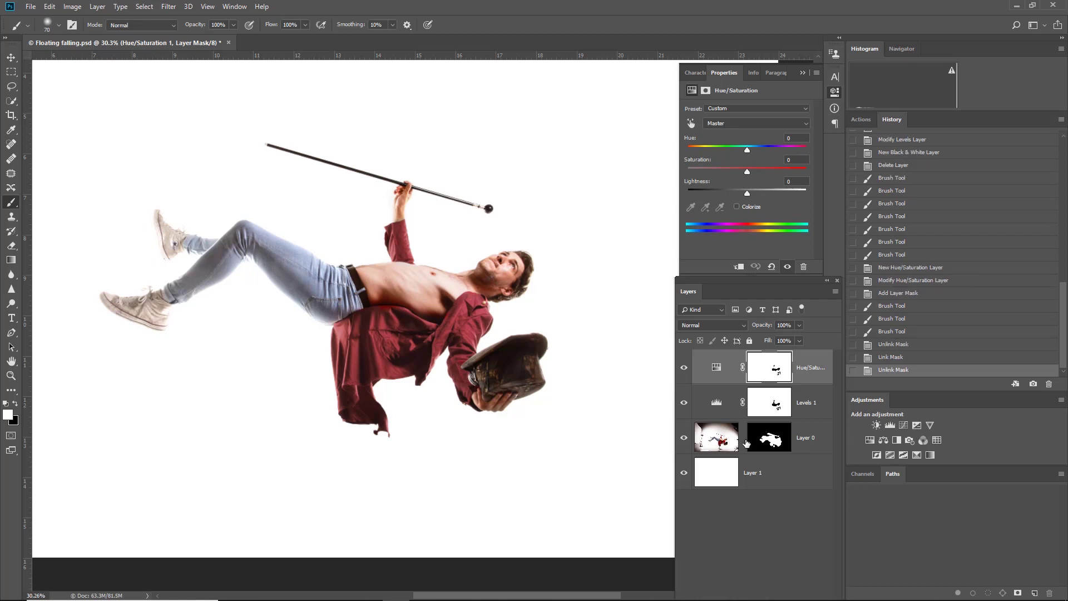
left_click(744, 440)
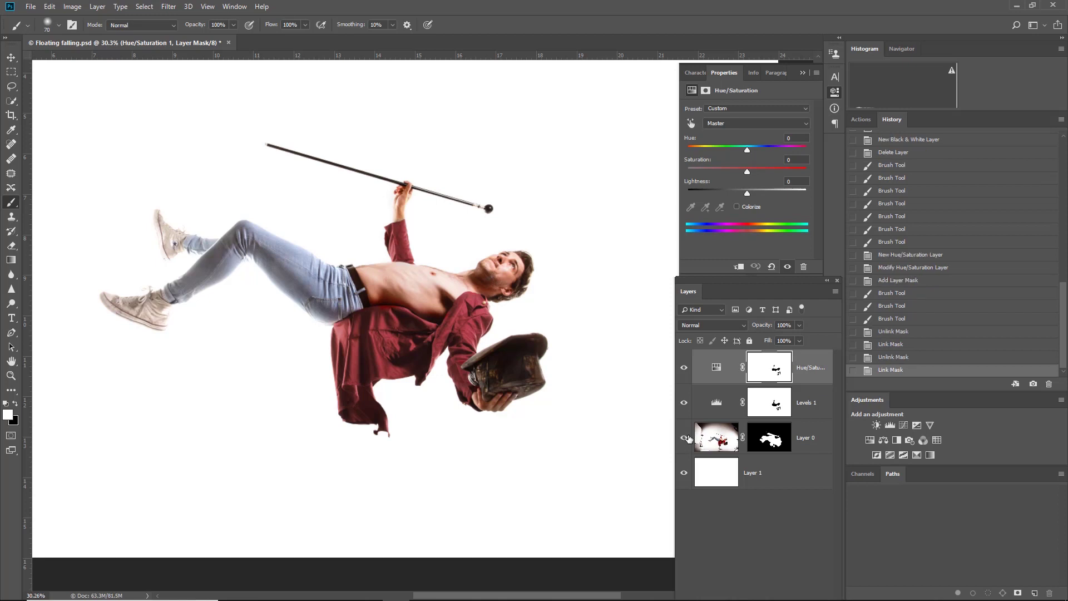
- Test moving Layer 0 with its mask linked, and reselect the Hue/Saturation layer's mask
left_click(711, 444)
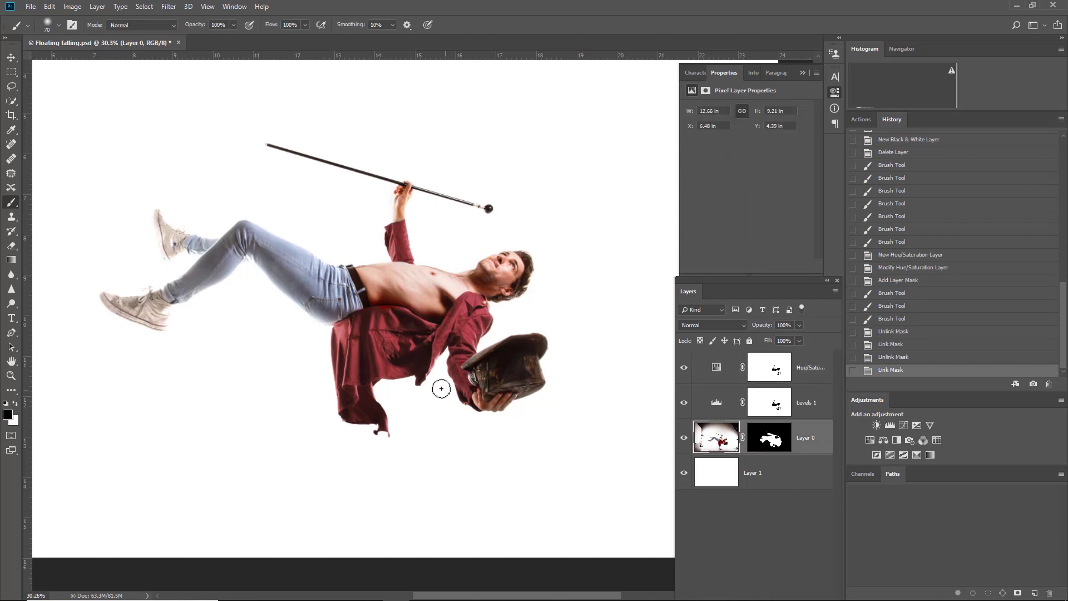
key("v")
left_click_drag(420, 295, 423, 337)
left_click(768, 367)
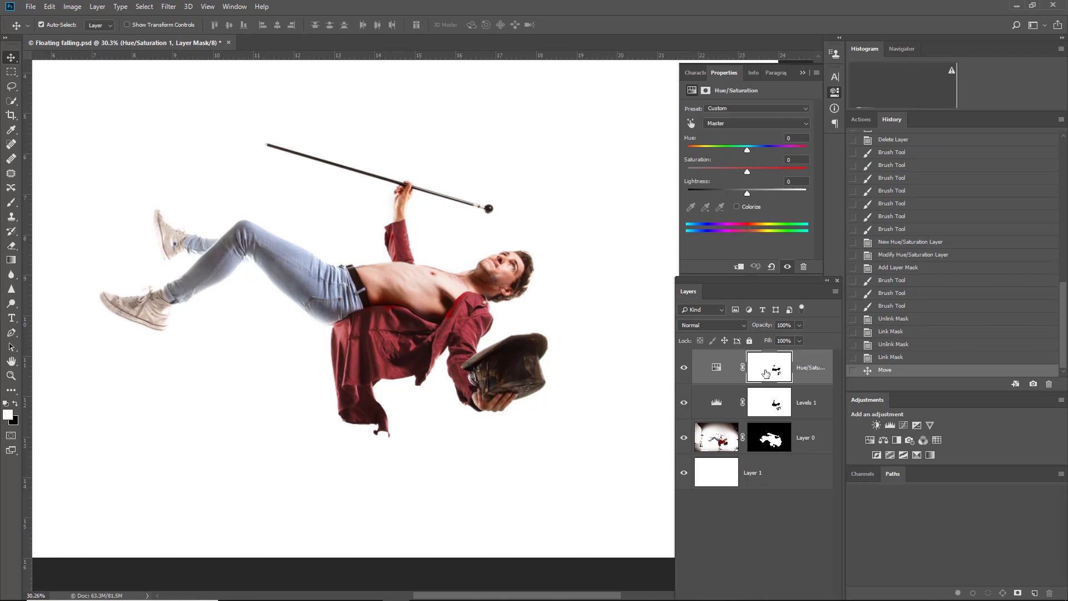
- Unlink Layer 0's mask and hide the Levels 1 and Hue/Saturation adjustment layers
left_click(743, 437)
left_click(684, 402)
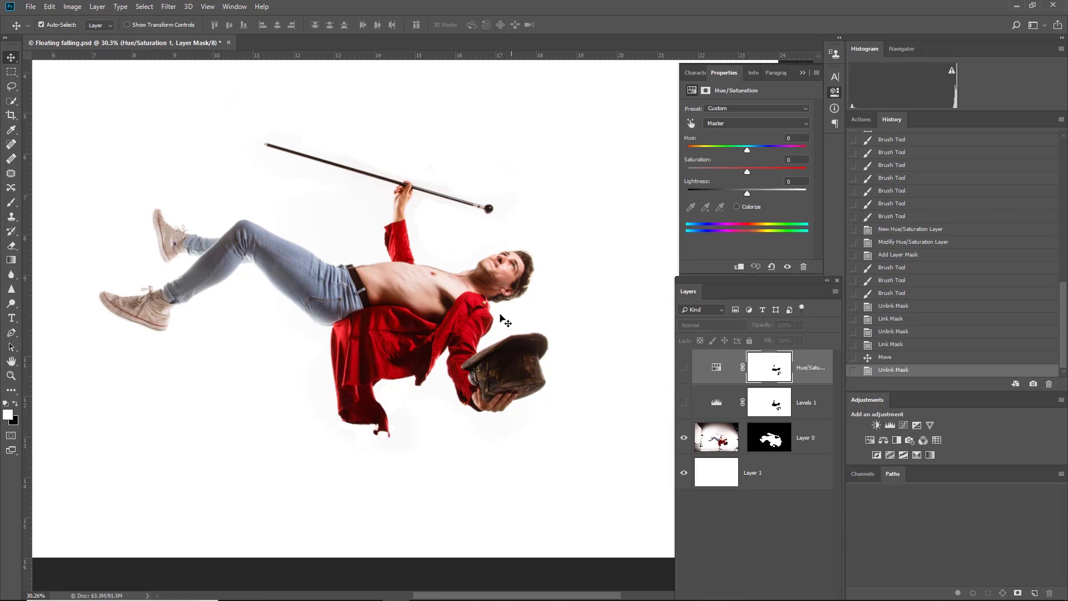
- Try moving Layer 0's image apart from its mask, relink the mask and test moving both together, undoing each move
left_click_drag(426, 321, 442, 305)
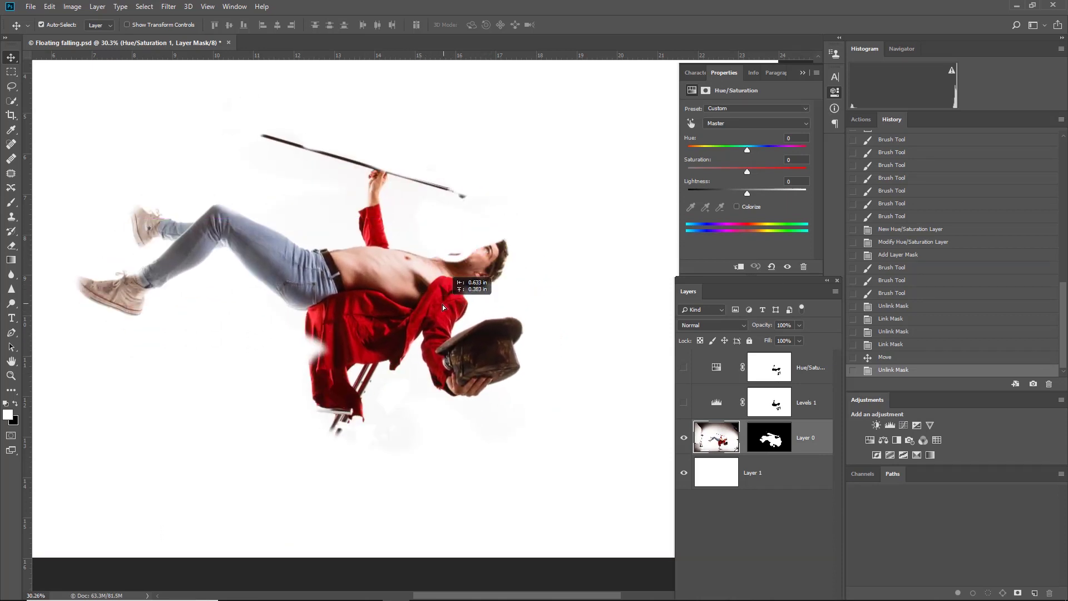
key("ctrl+z")
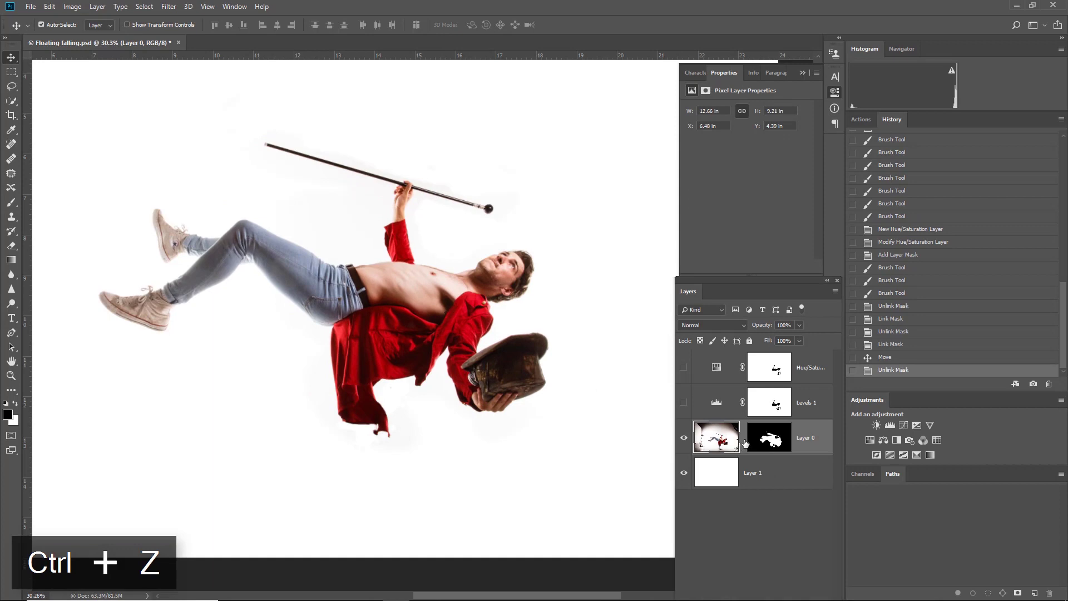
left_click(744, 440)
mouse_move(493, 262)
left_mouse_down()
mouse_move(490, 293)
mouse_move(503, 277)
mouse_move(462, 189)
mouse_move(479, 276)
left_mouse_up()
key("ctrl+z")
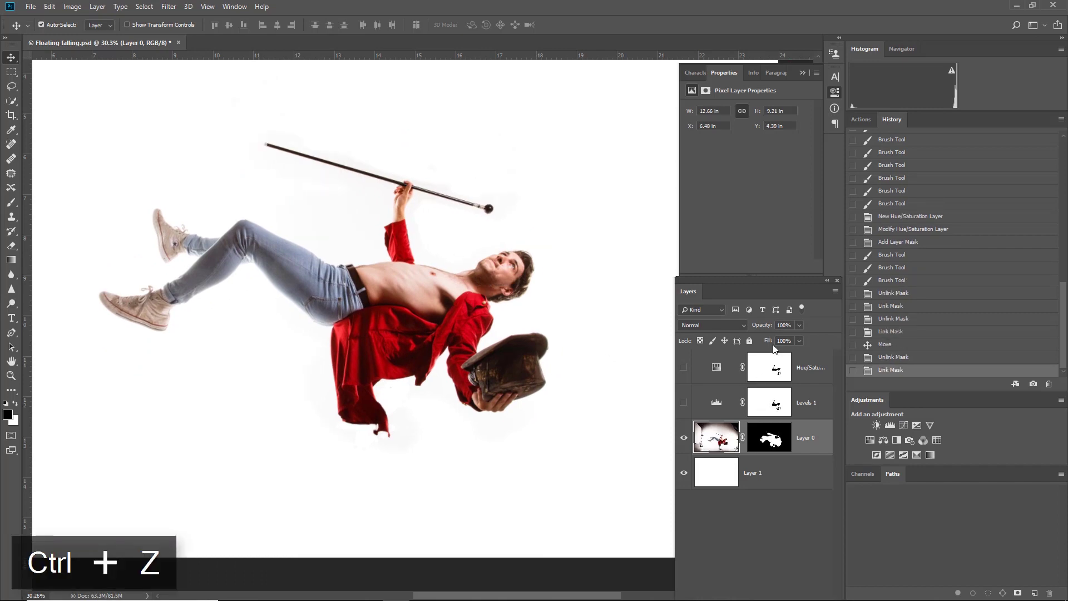
- Select the Hue/Saturation, Levels 1 and Layer 0 layers and link them together
scroll(517, 366, "down", 3)
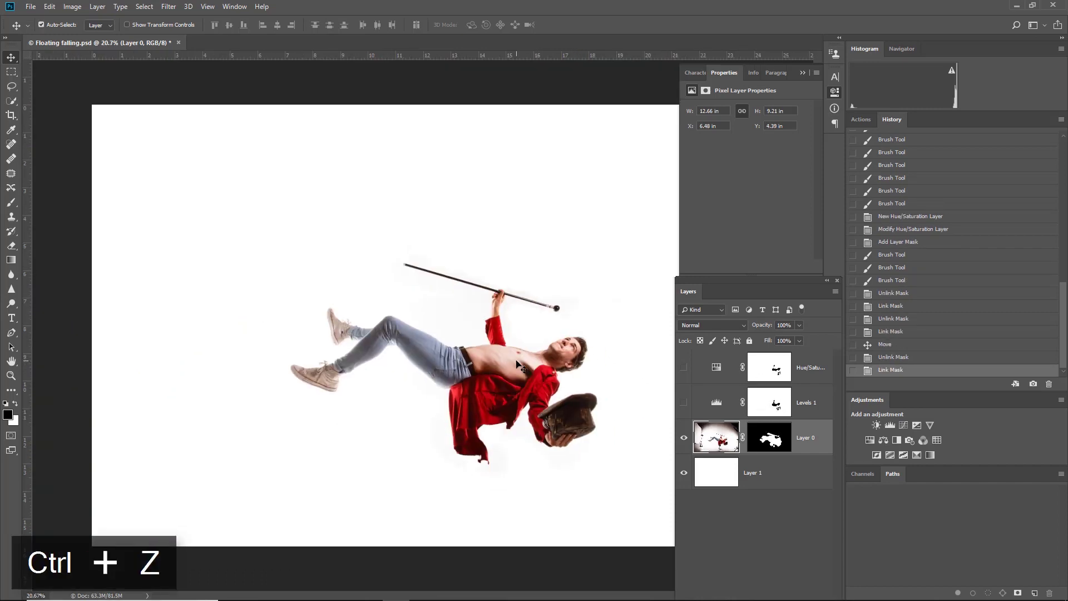
left_click(804, 370)
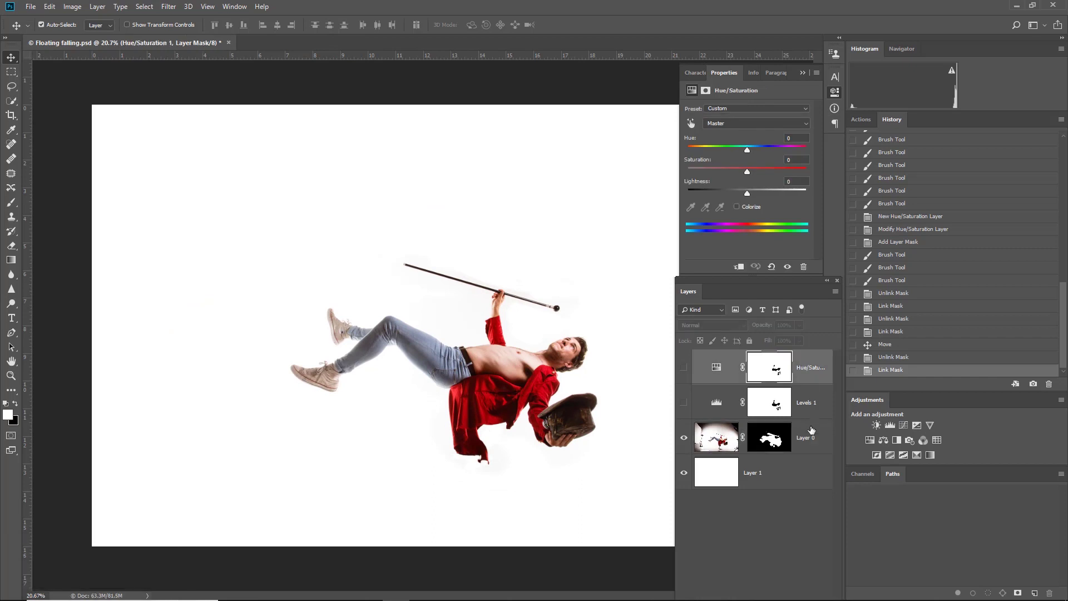
left_click(811, 436, "shift")
key("ctrl+minus")
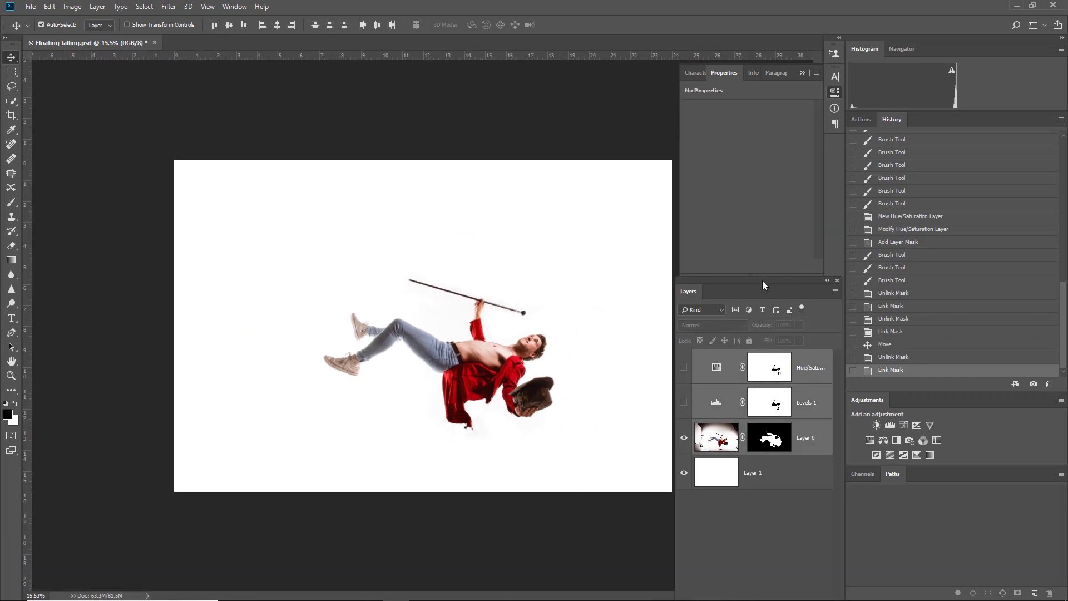
left_click_drag(762, 280, 759, 145)
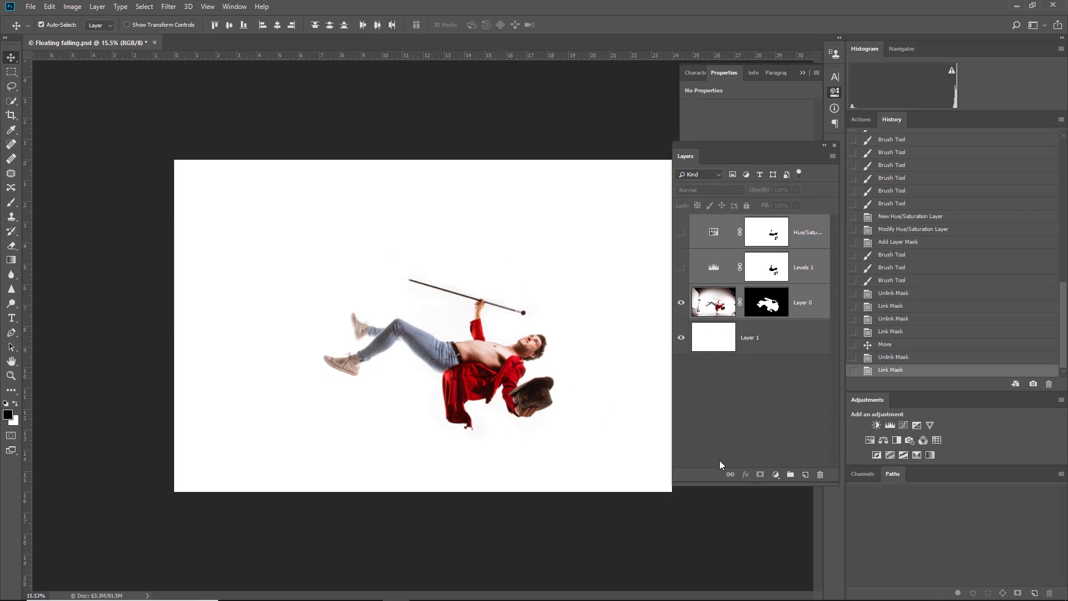
left_click(731, 474)
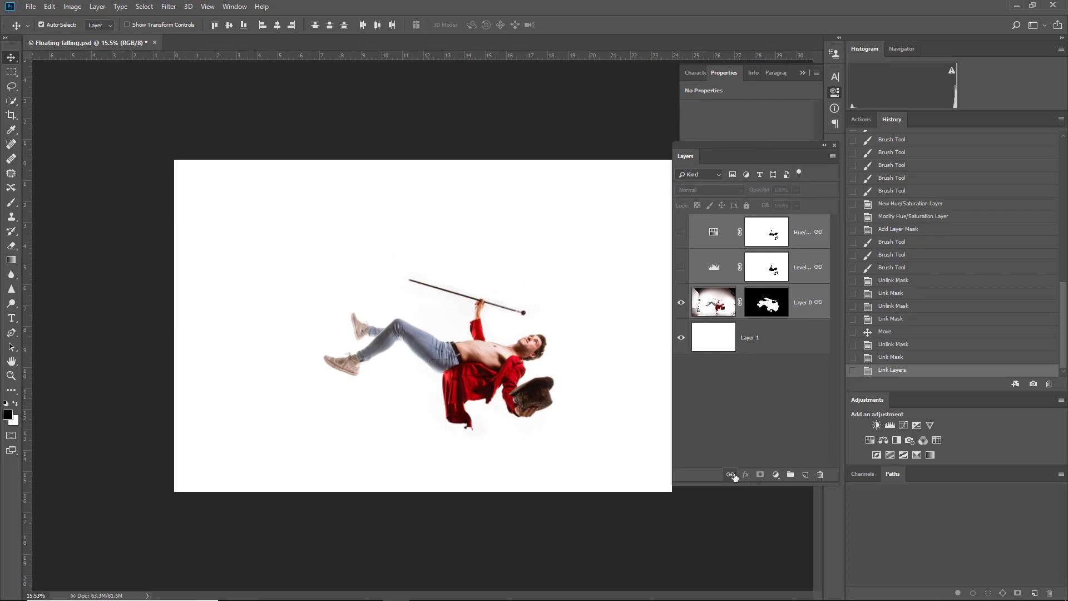
scroll(464, 361, "up", 5)
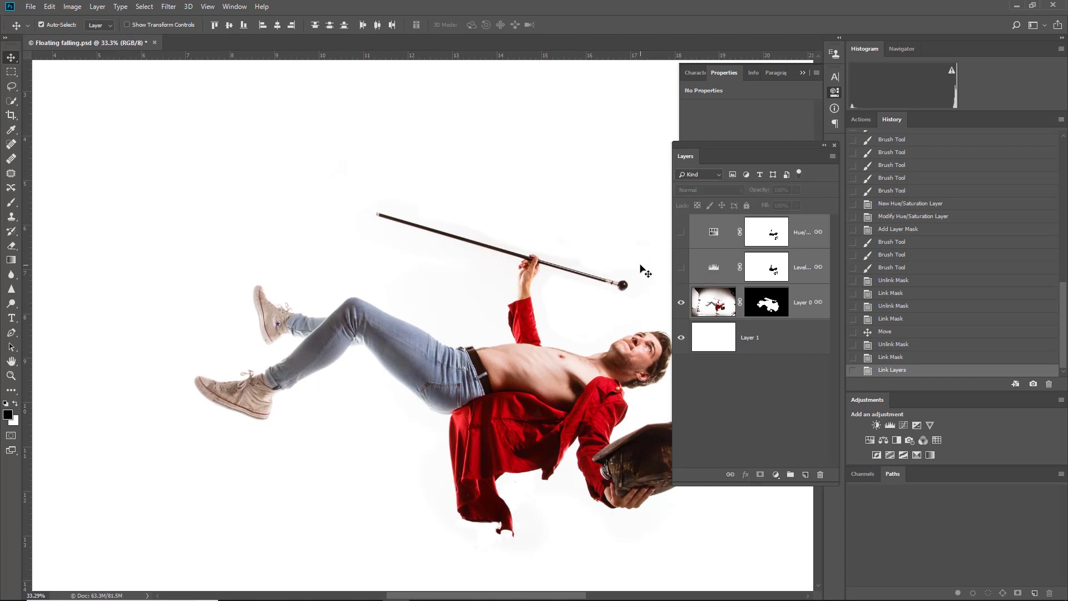
scroll(642, 267, "down", 2)
scroll(642, 267, "down", 1)
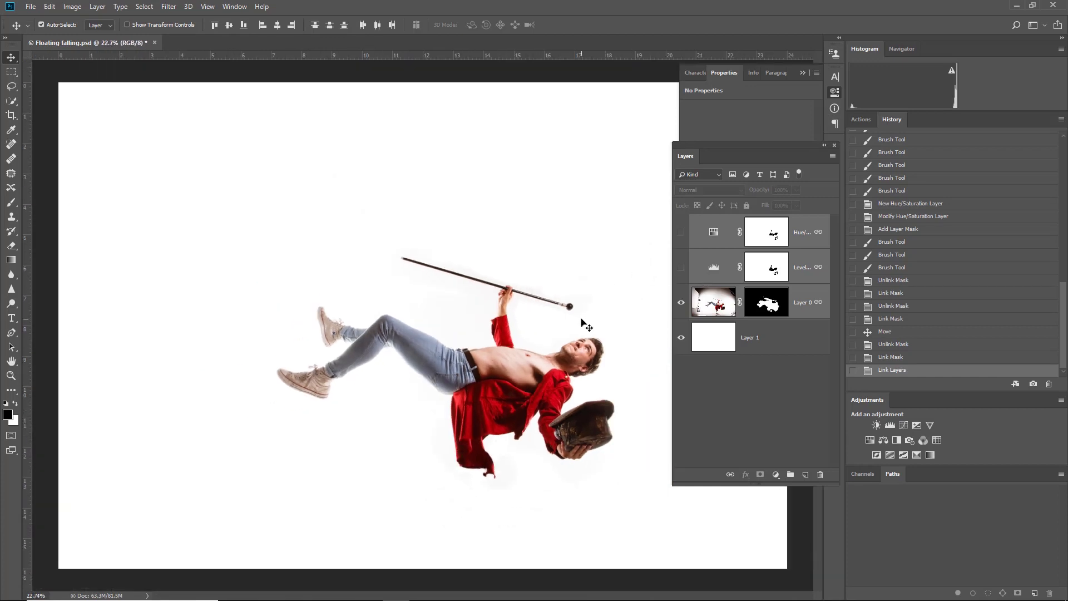